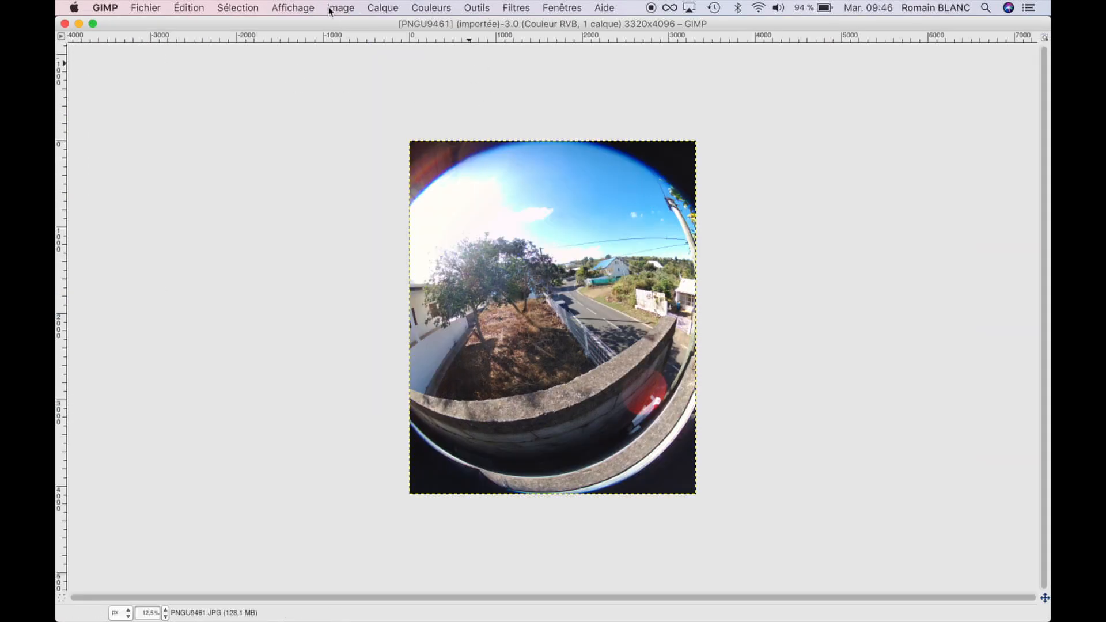
Open the lens distortion filter (Distorsion de lentille) for the fisheye photo and enlarge its dialog for a bigger preview.
click(311, 8)
mouse_move(376, 55)
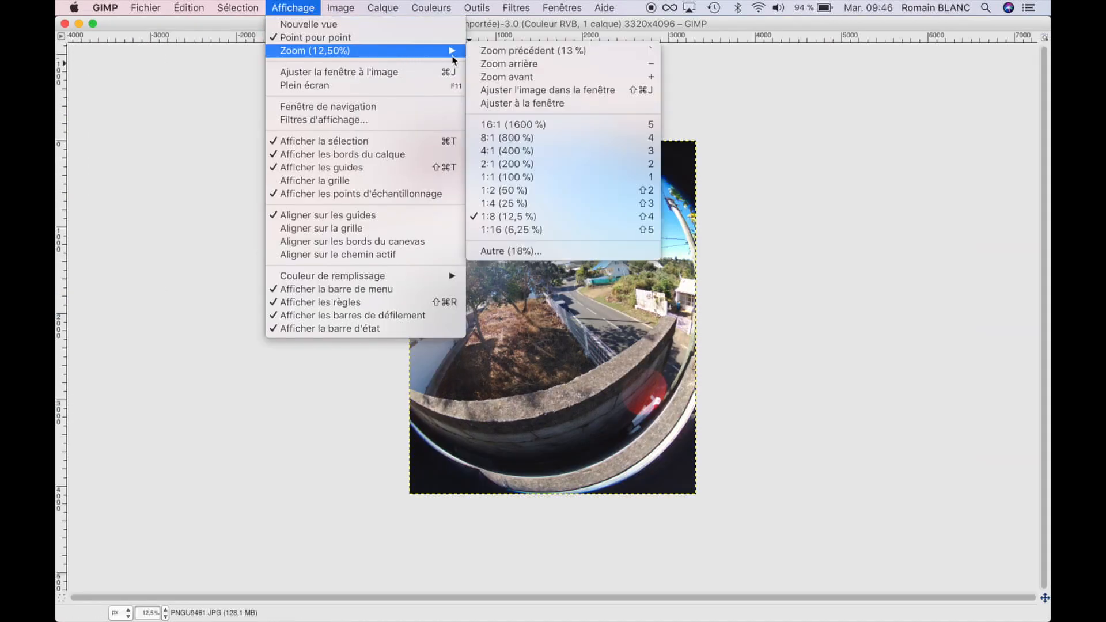
click(504, 204)
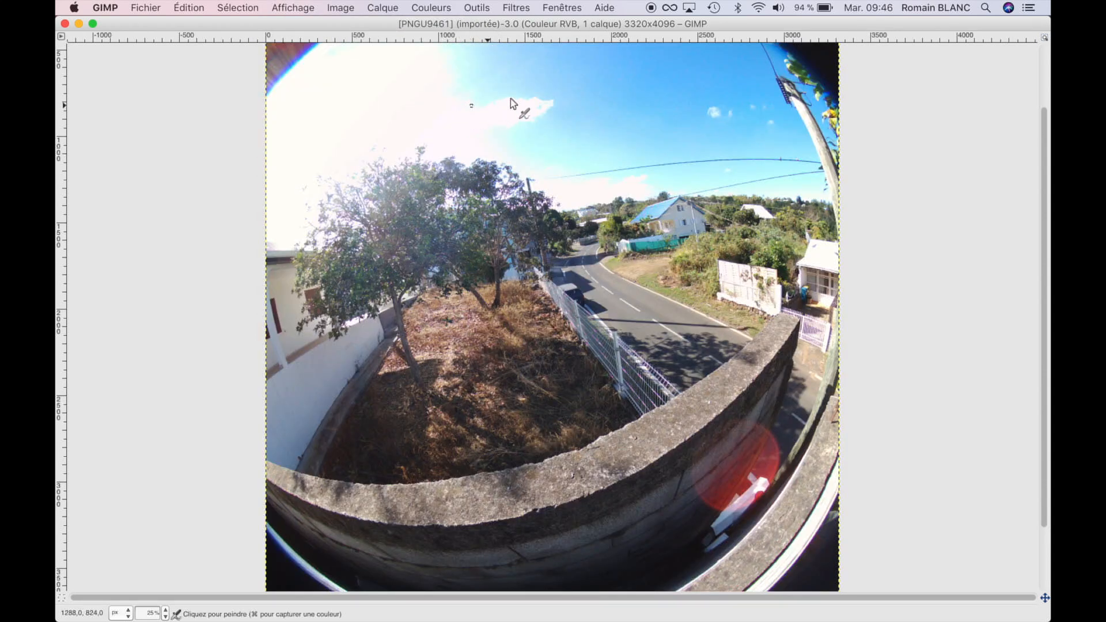
click(522, 9)
mouse_move(567, 116)
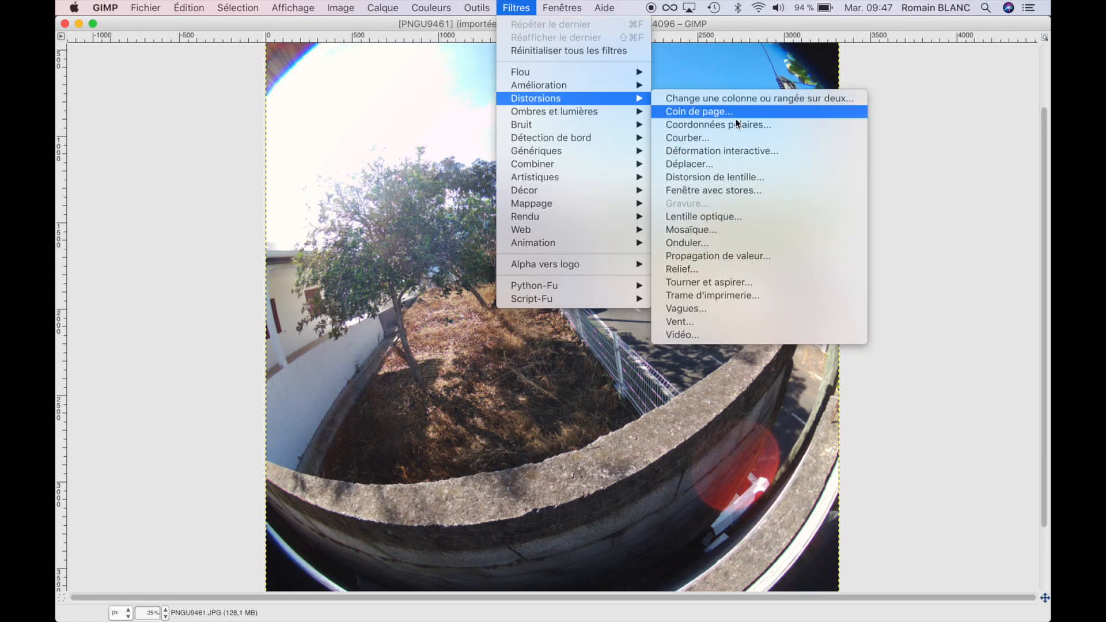
click(749, 178)
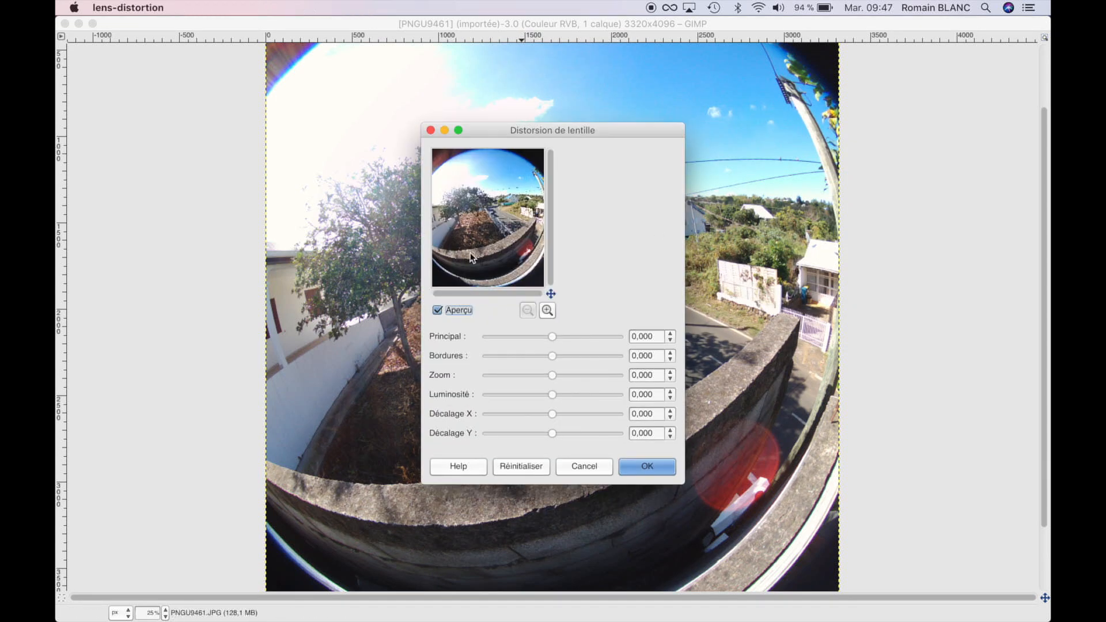
drag(505, 131, 151, 10)
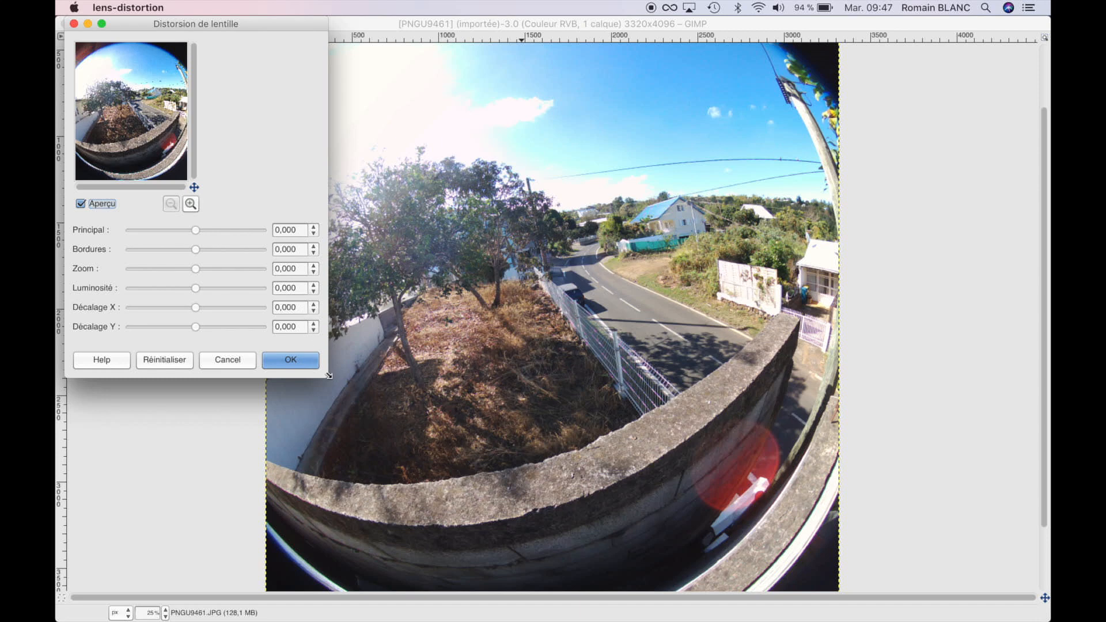
drag(327, 375, 1027, 615)
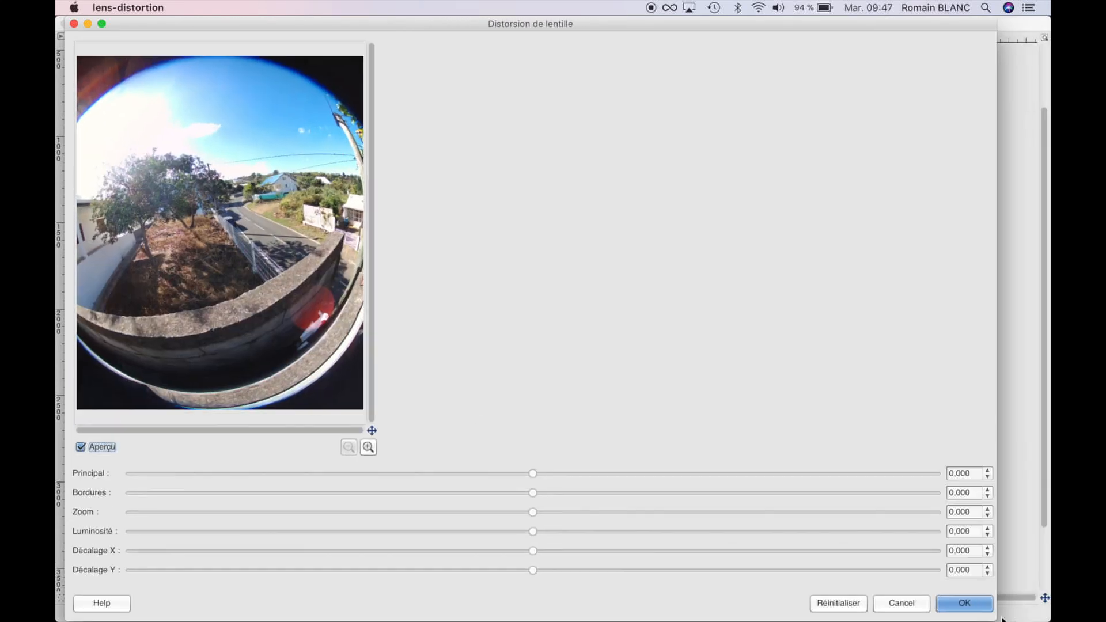
Apply the lens distortion with Principal at -100, Bordures at about 99.33 and Zoom at about 29.98.
click(542, 468)
drag(542, 470, 95, 465)
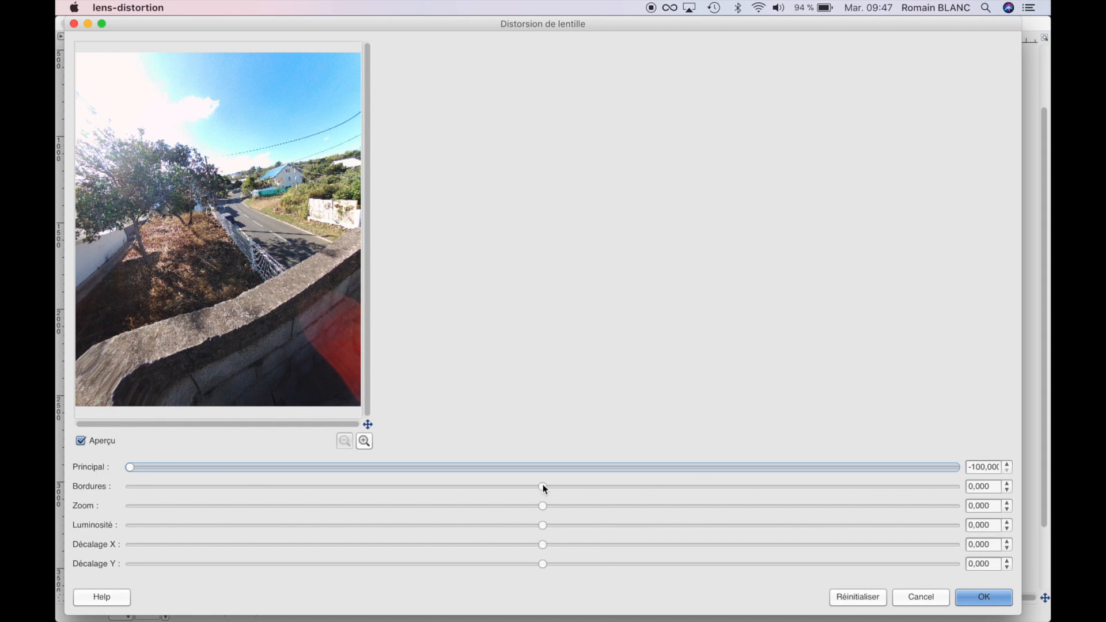
drag(542, 487, 1033, 520)
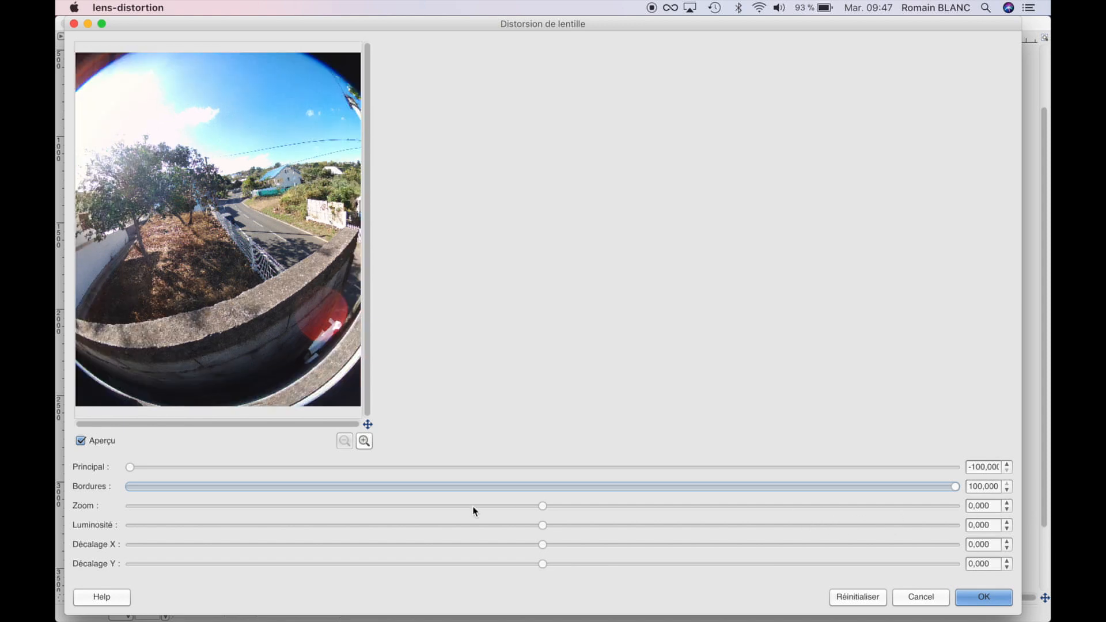
drag(543, 507, 597, 511)
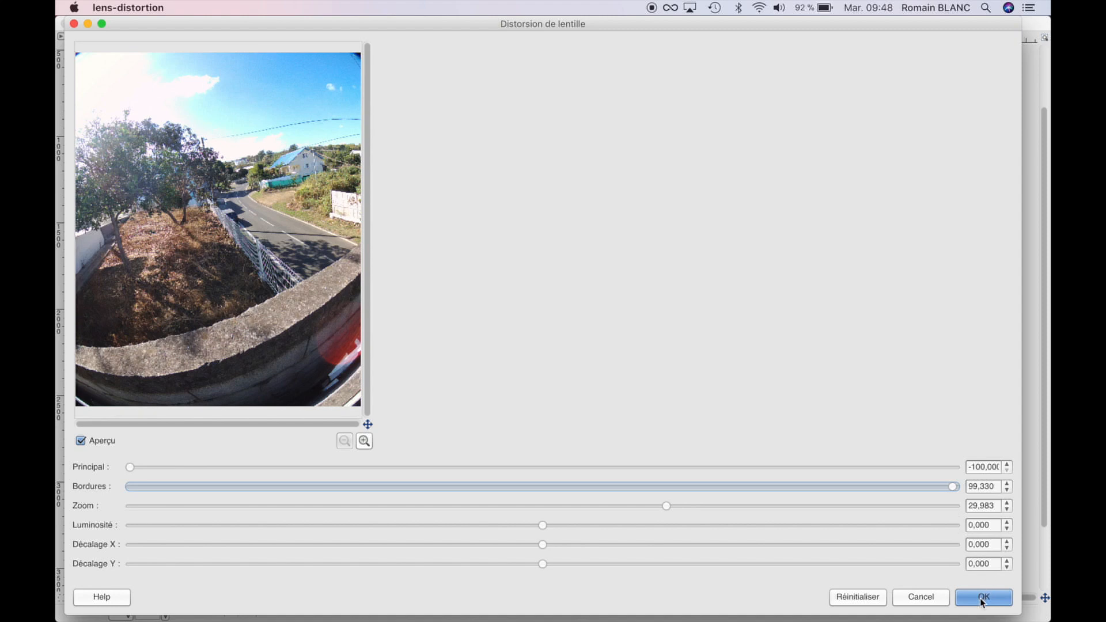
click(982, 599)
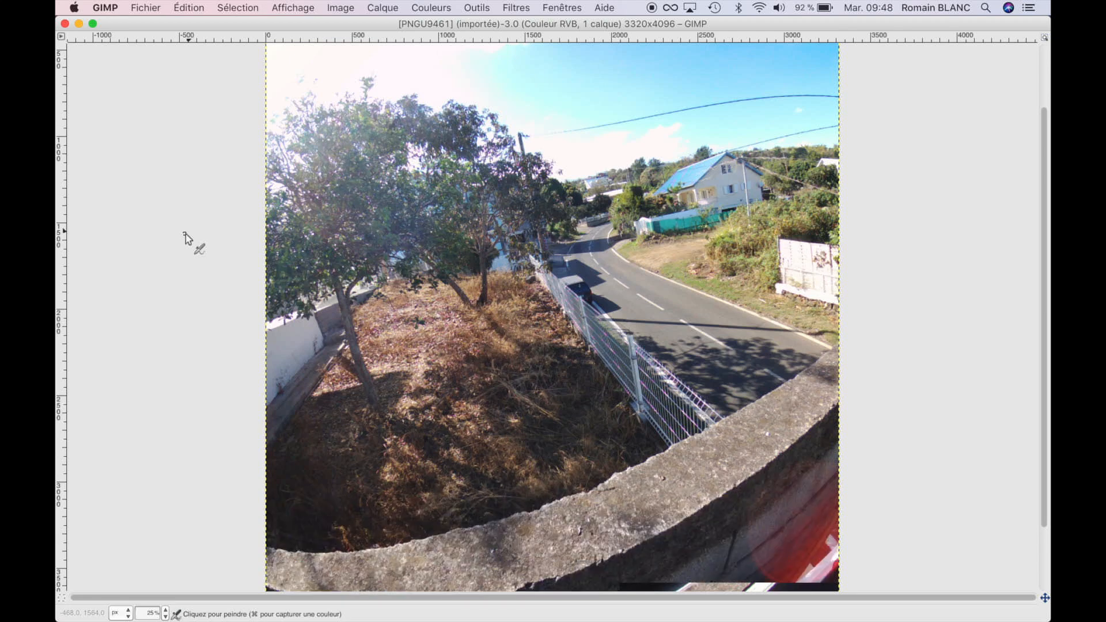
Reopen the lens distortion filter on the corrected photo, enlarge its dialog and reduce Zoom to about -4.79.
click(515, 8)
mouse_move(665, 112)
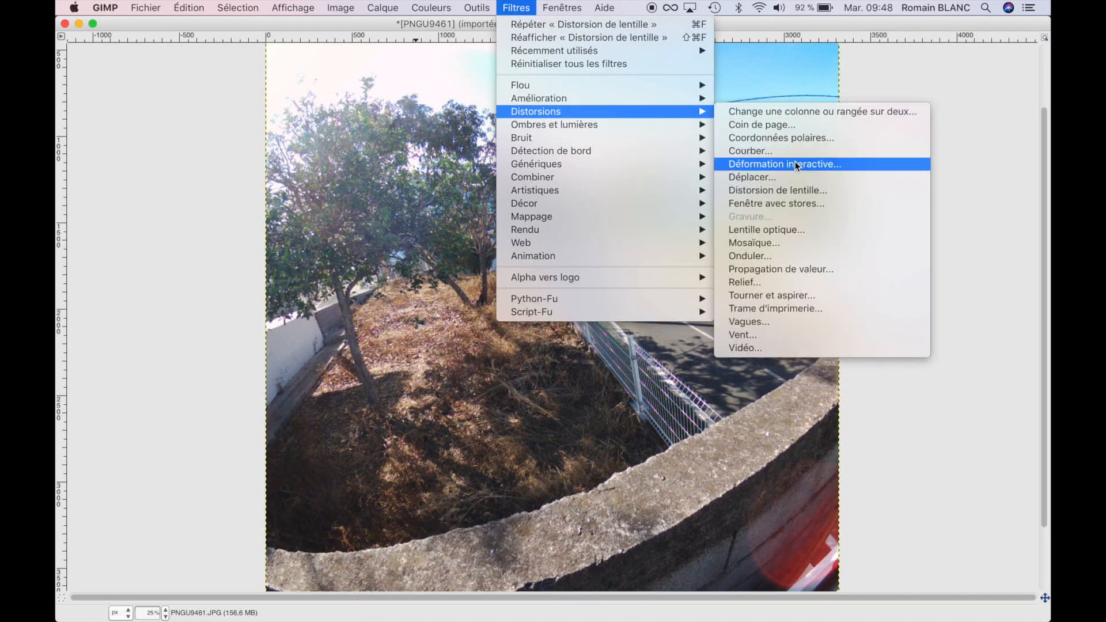
click(791, 191)
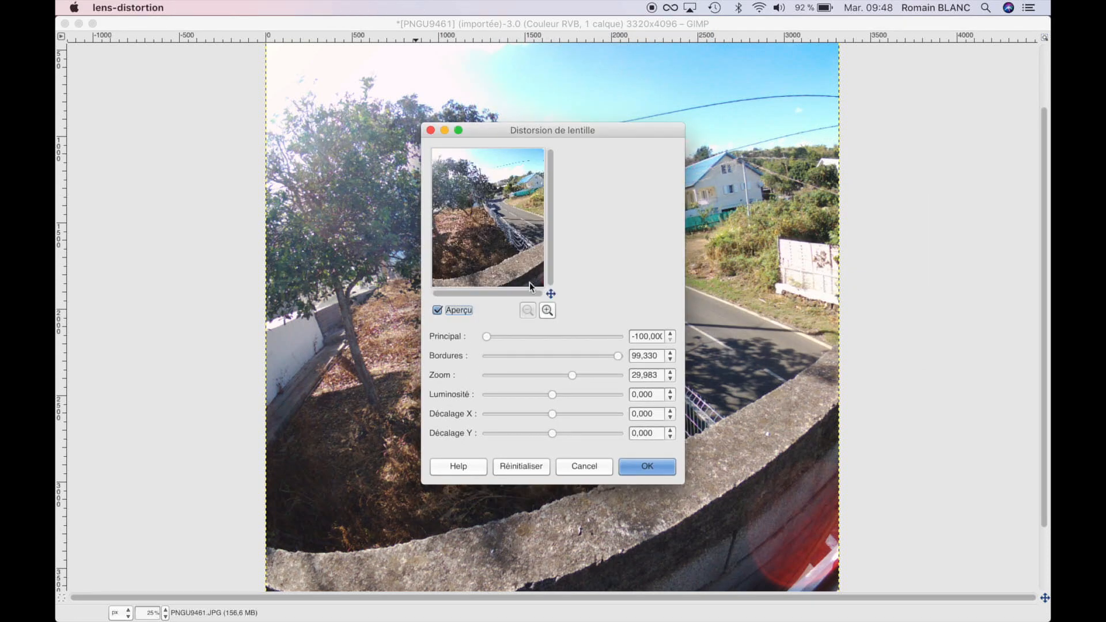
drag(545, 128, 177, 21)
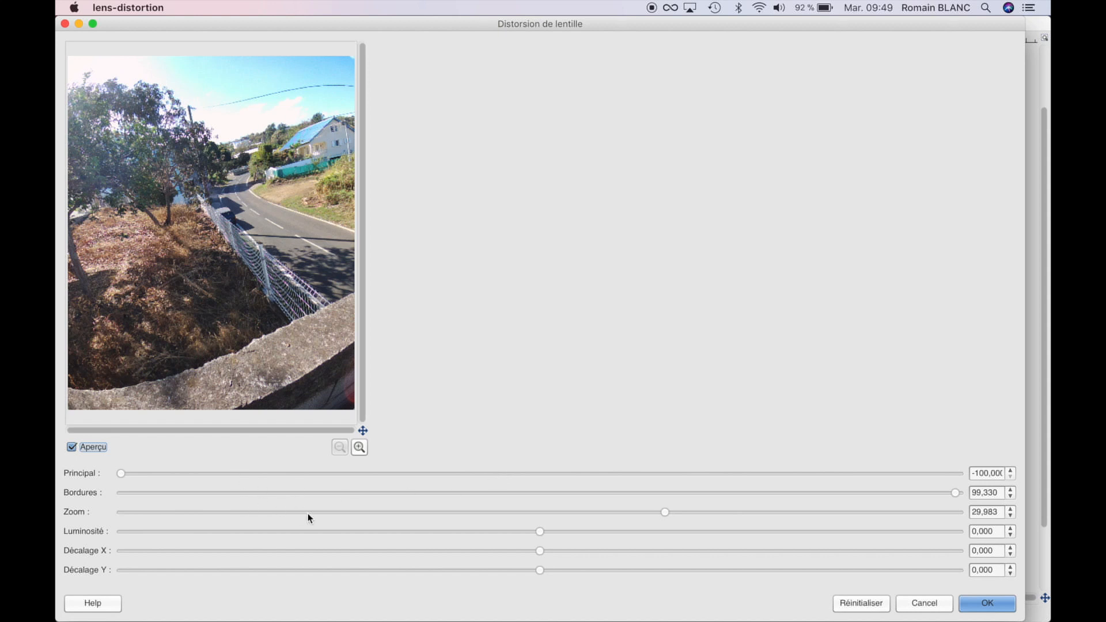
click(119, 510)
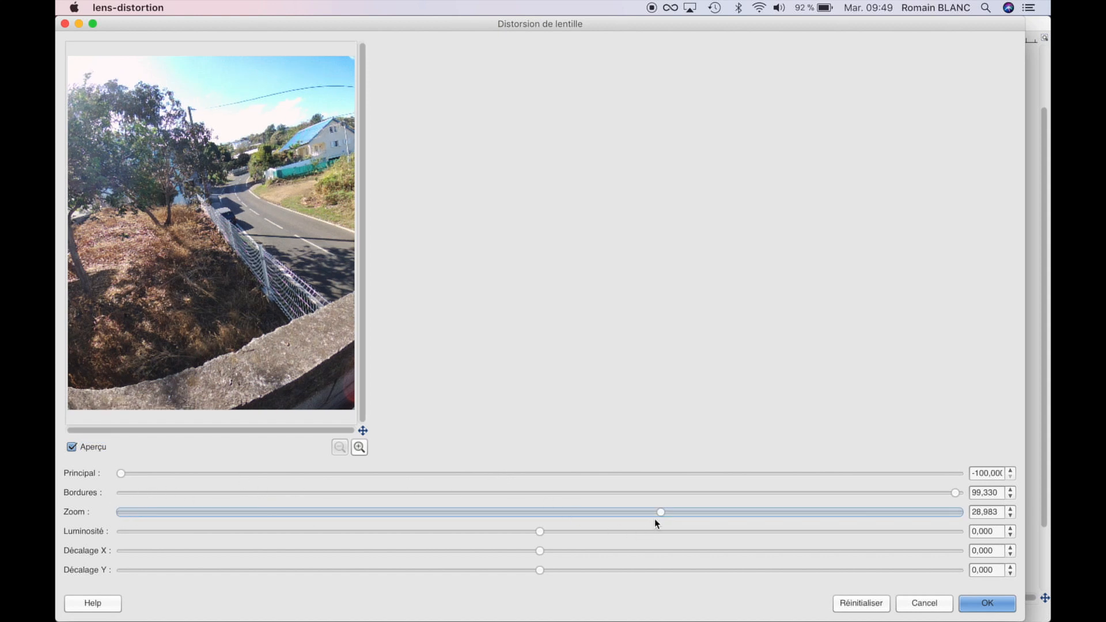
drag(662, 518, 515, 524)
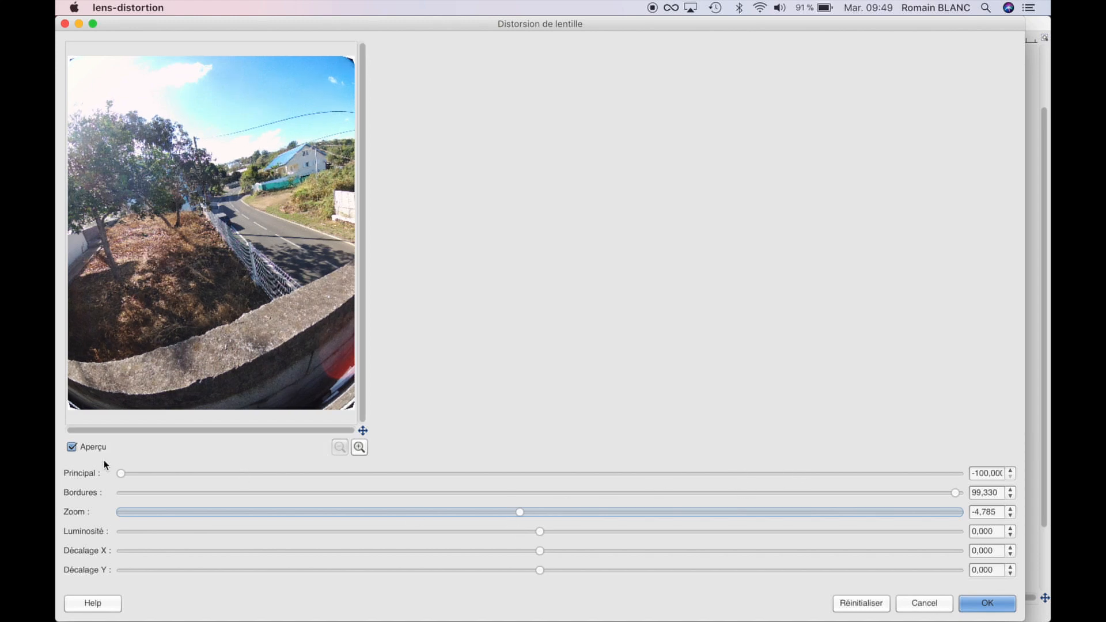
Try Bordures at about 36.14 combined with Principal values ranging from about -81.5 to -4.95.
click(688, 493)
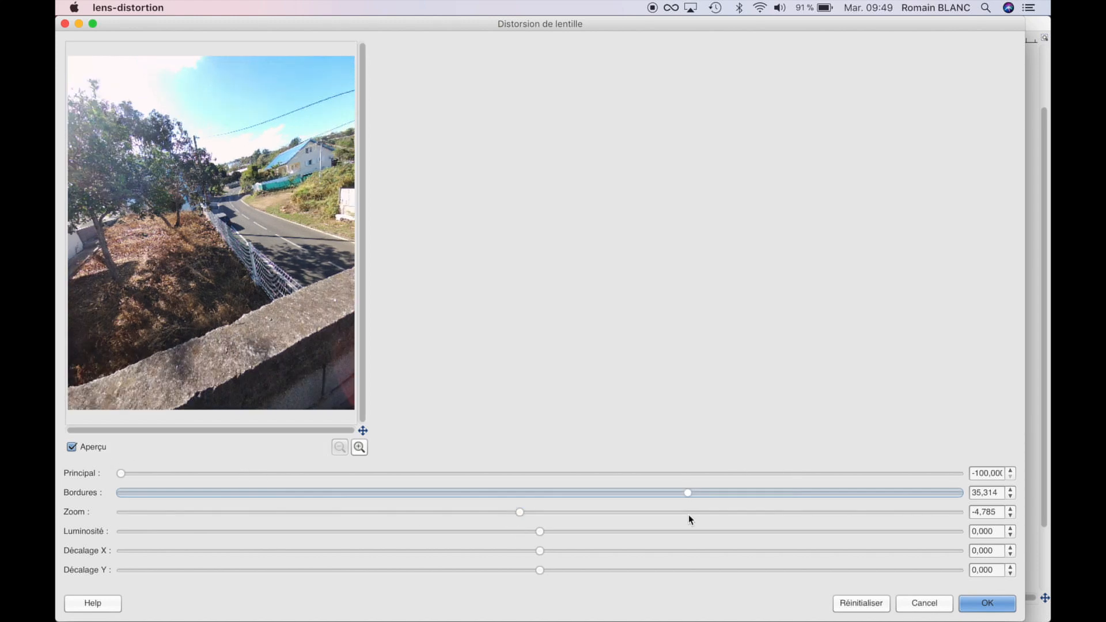
click(692, 493)
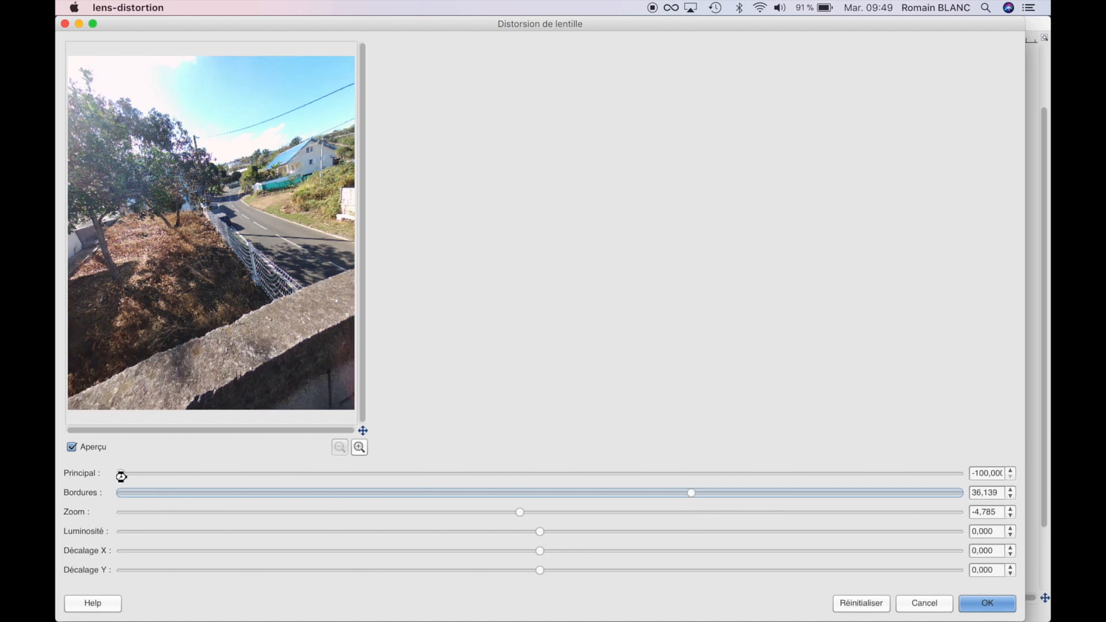
drag(123, 472, 195, 471)
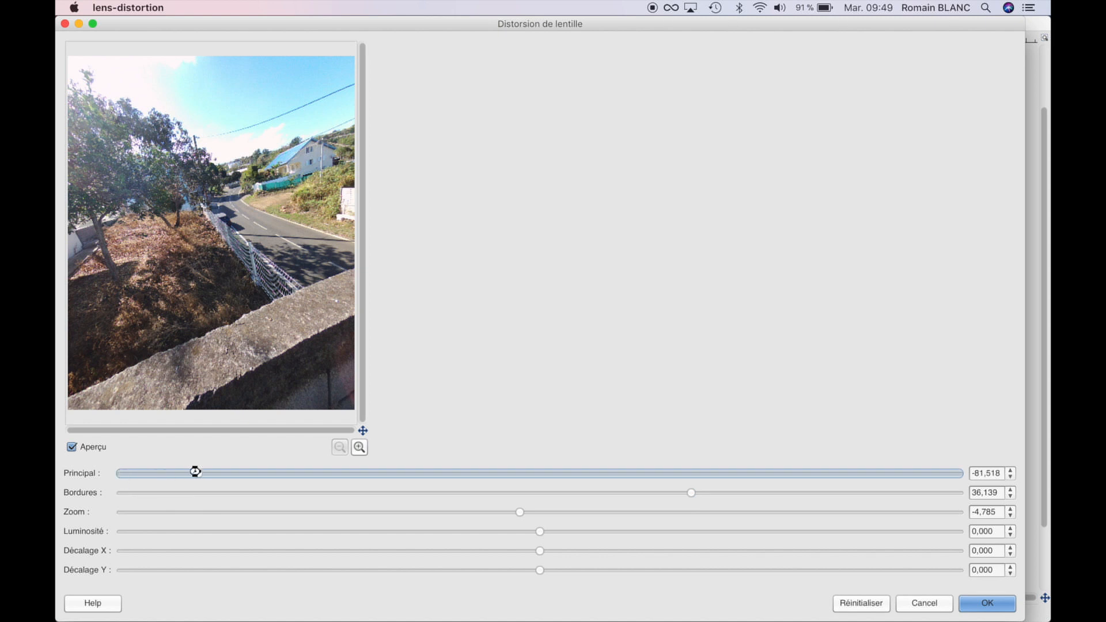
click(329, 478)
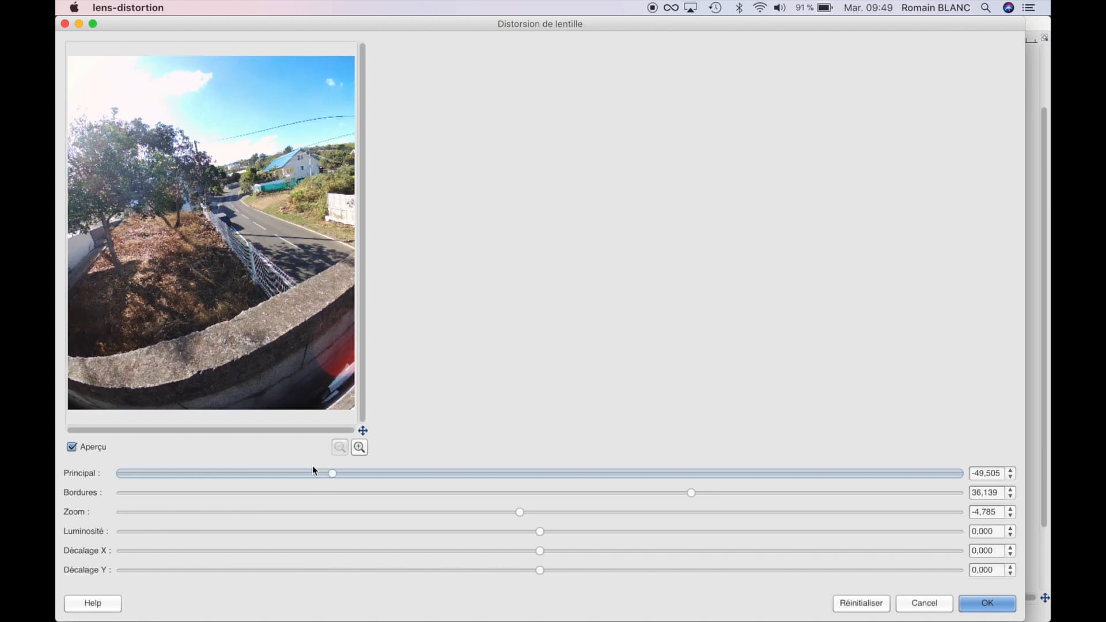
drag(333, 472, 281, 471)
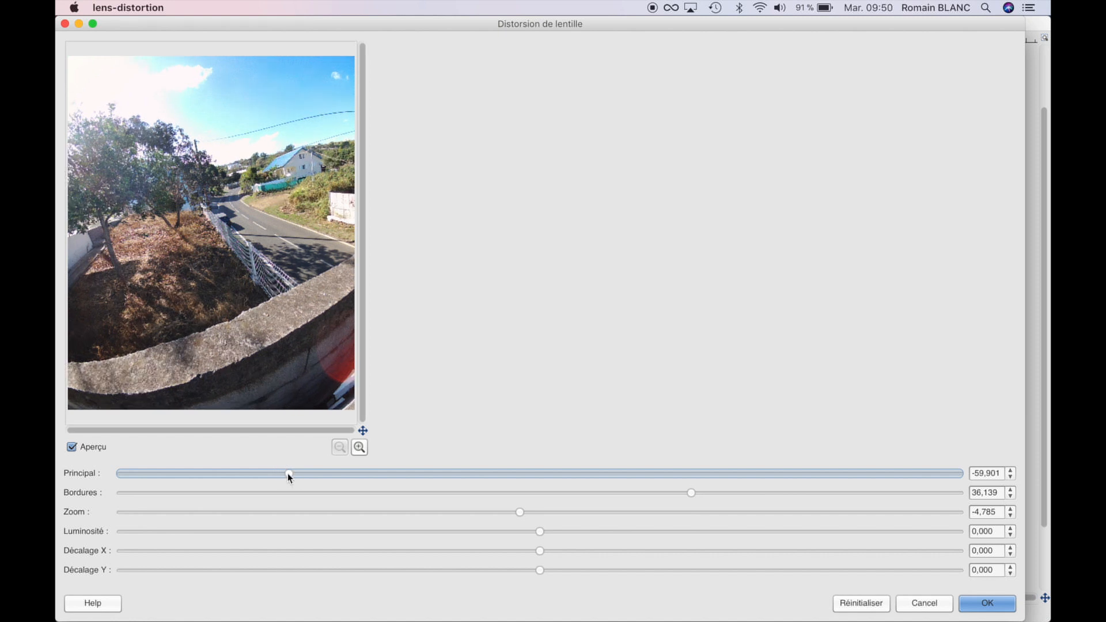
drag(291, 473, 536, 491)
drag(536, 478, 516, 476)
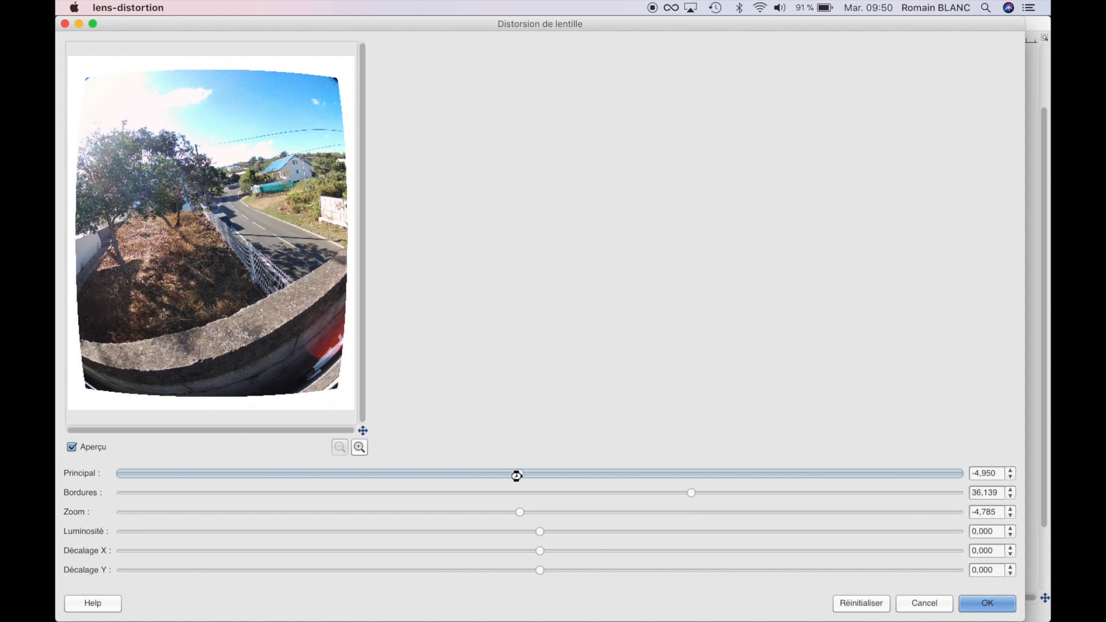
Set the lens distortion's Principal value to 0 and raise Zoom to about 9.24.
click(987, 473)
triple_click(990, 476)
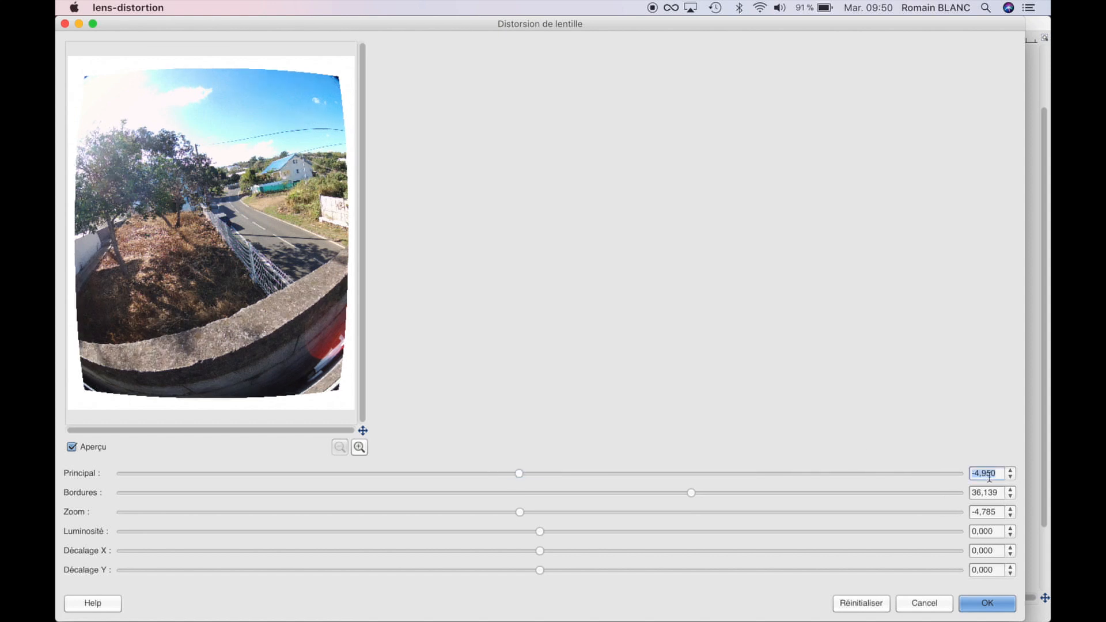
text(0)
key(Return)
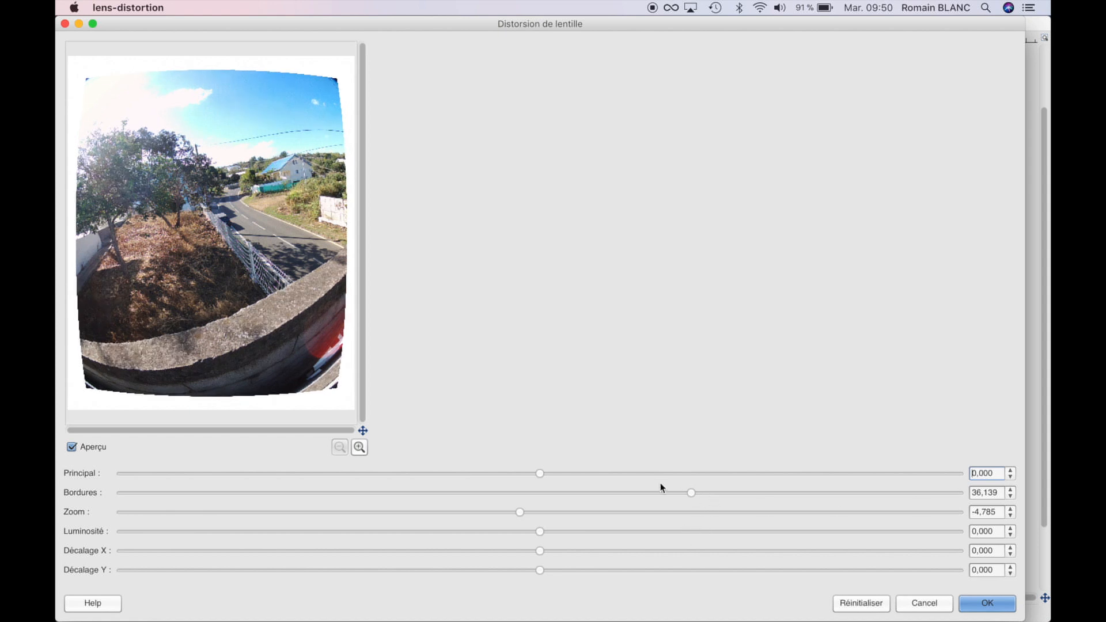
drag(519, 512, 568, 518)
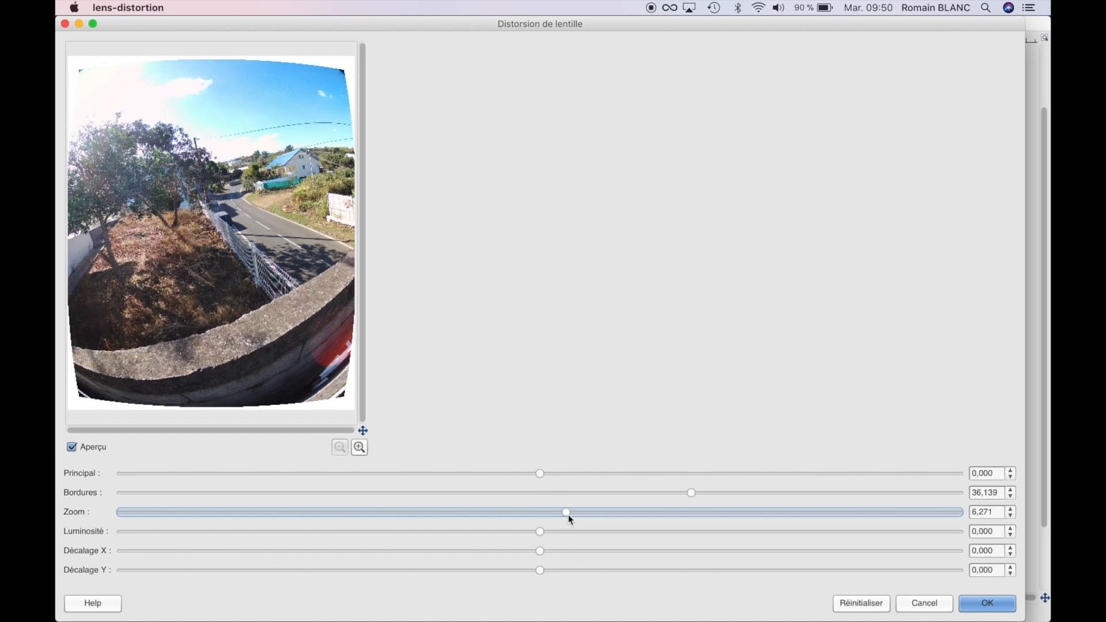
drag(567, 513, 580, 512)
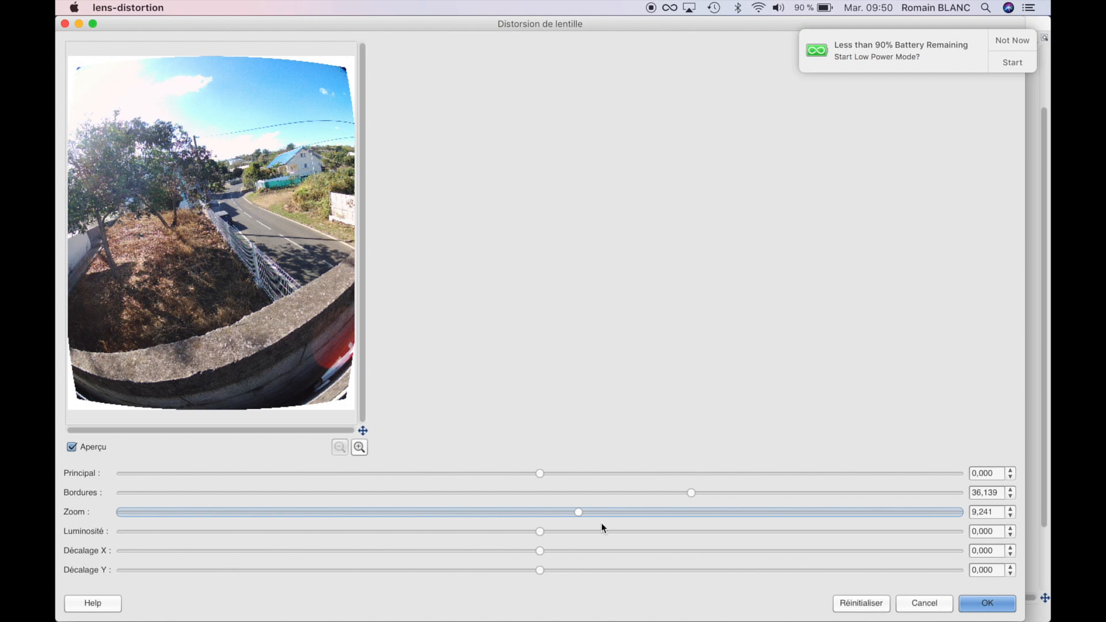
Fine-tune Bordures to about -19.64 and Principal to about -20.46 until the wall looks straighter, and apply the filter.
drag(690, 500, 407, 521)
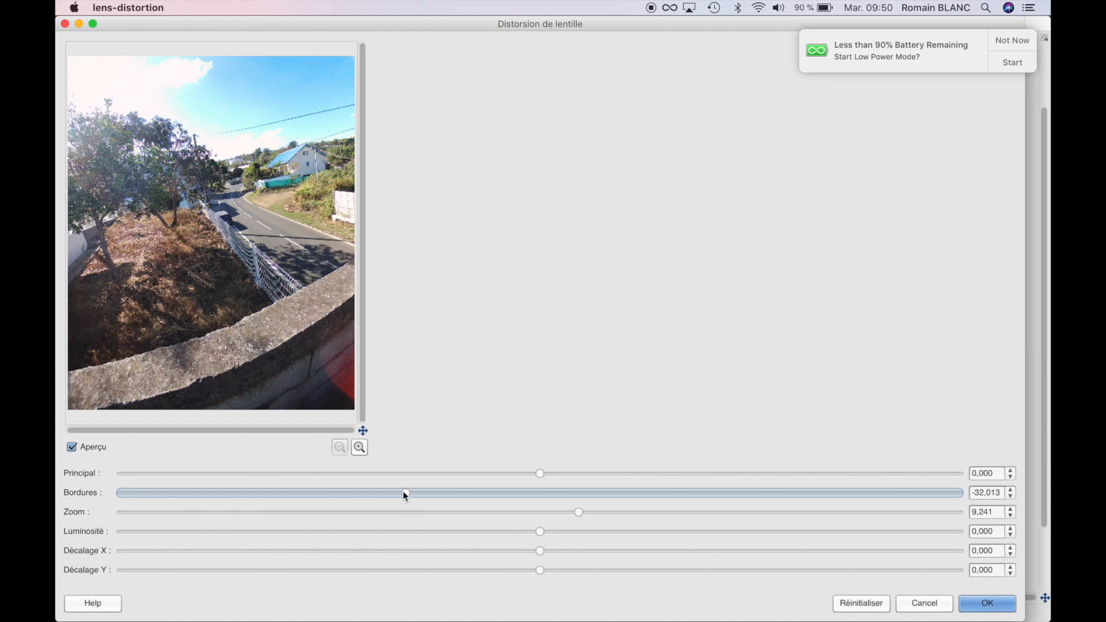
drag(406, 495, 377, 495)
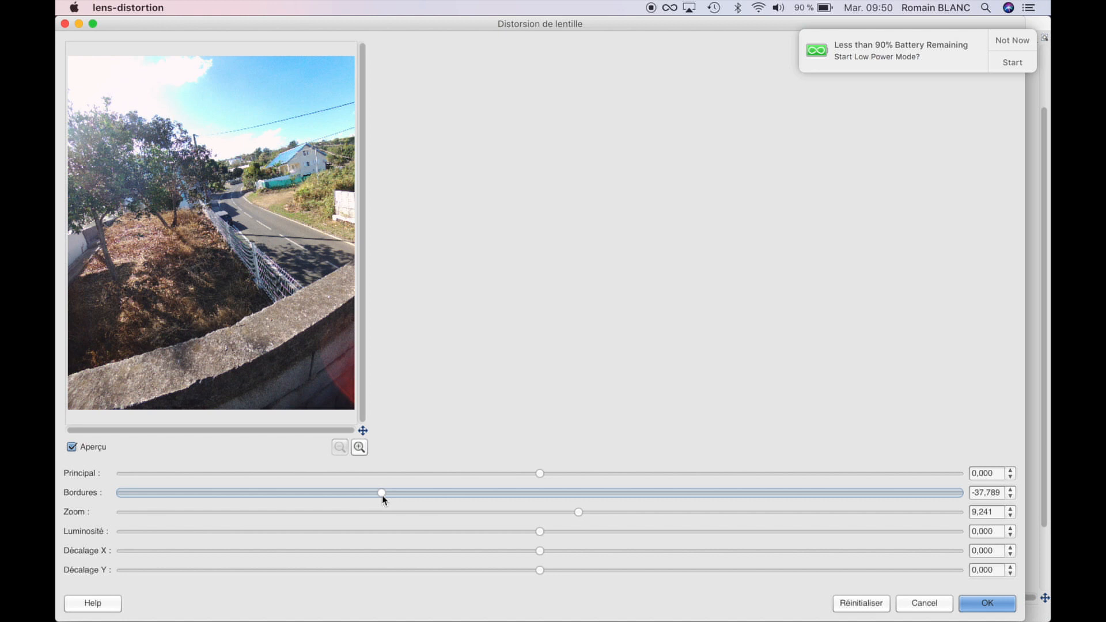
drag(541, 476, 508, 475)
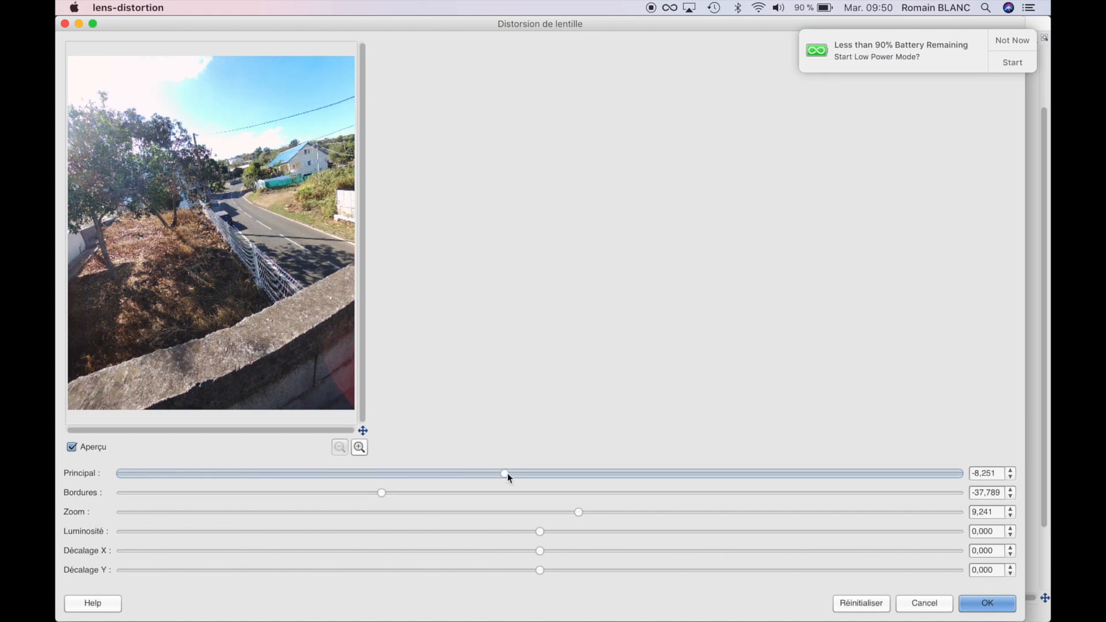
drag(381, 493, 396, 492)
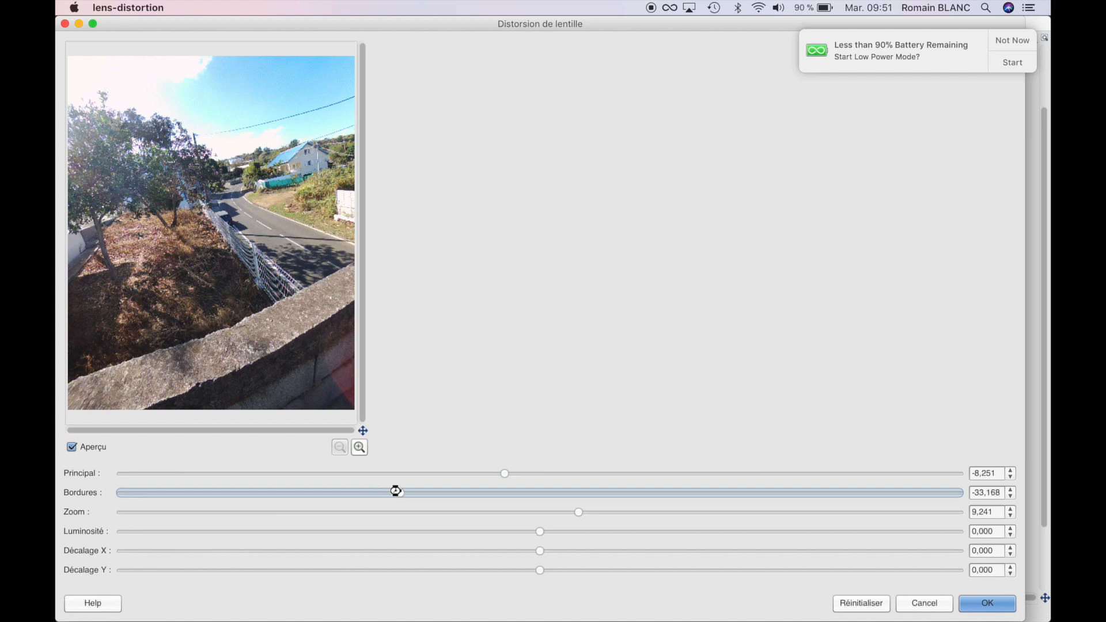
drag(503, 475, 431, 493)
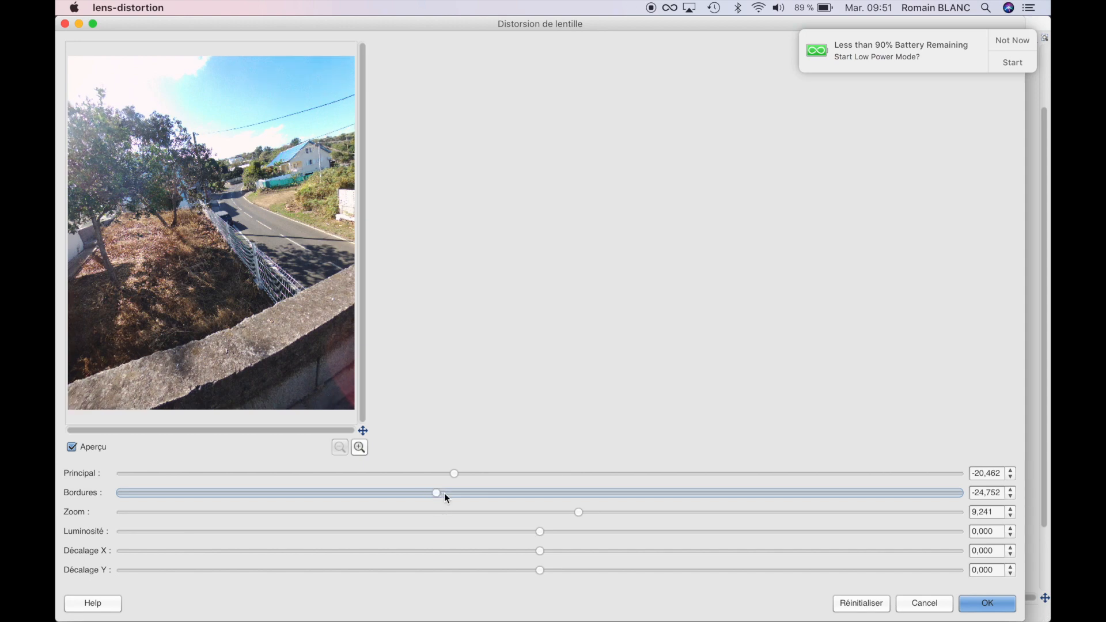
drag(450, 493, 458, 494)
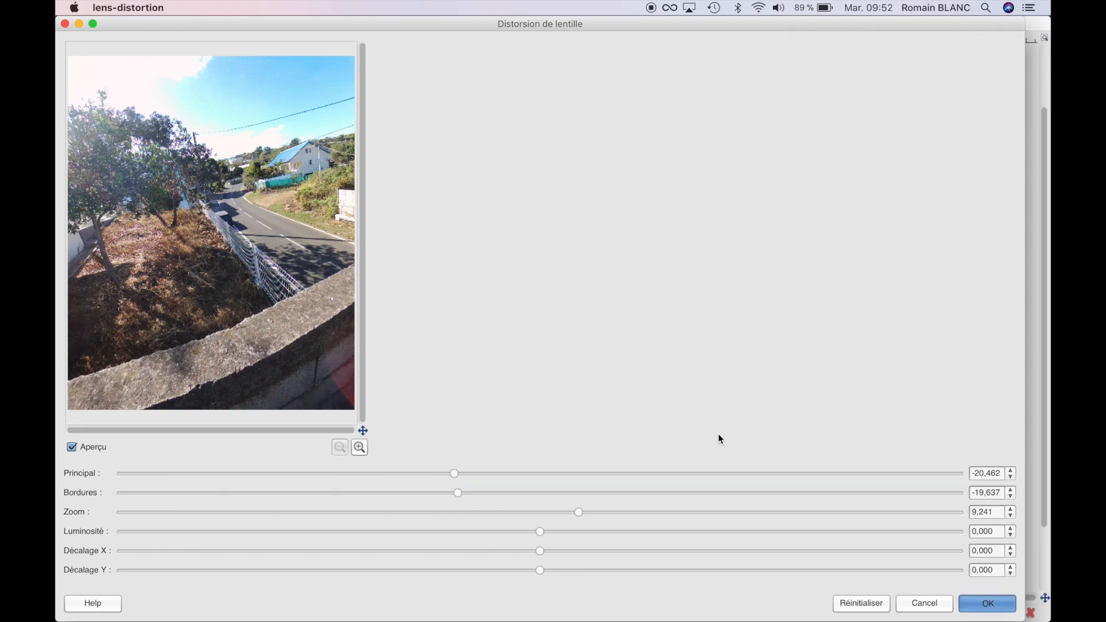
key(Return)
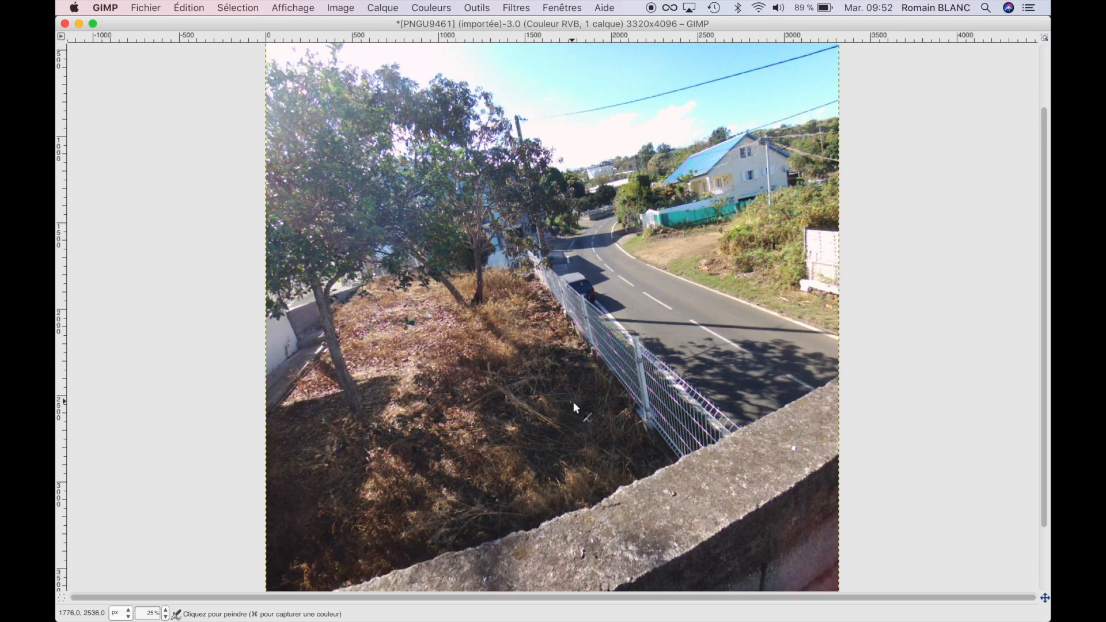
Start exporting the corrected image to the Desktop and name the new file PNGU94612.JPG.
click(153, 8)
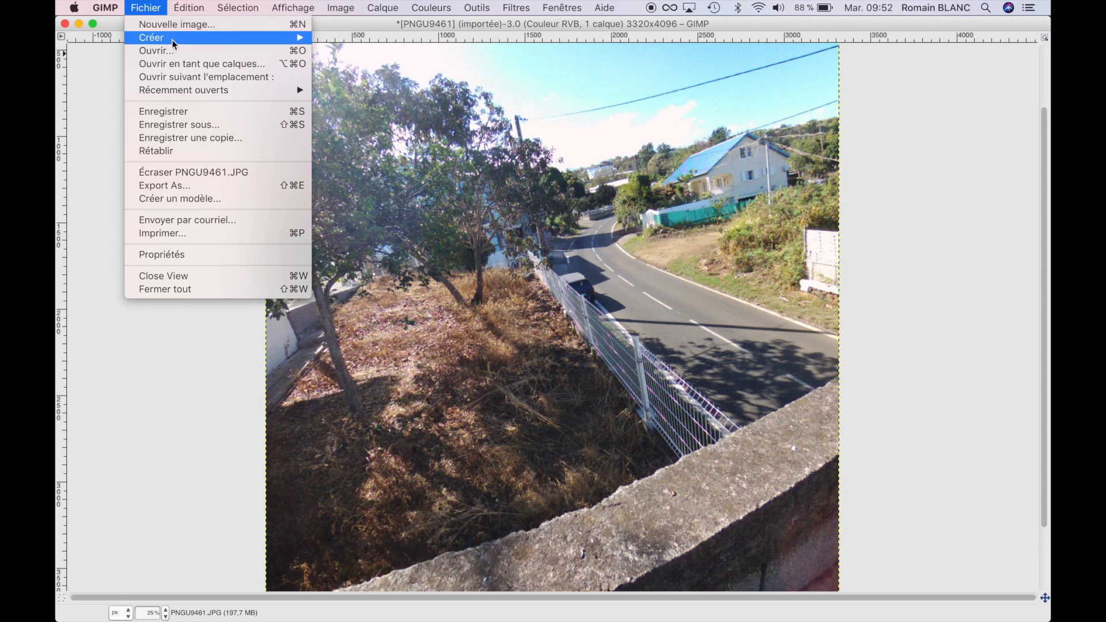
click(218, 185)
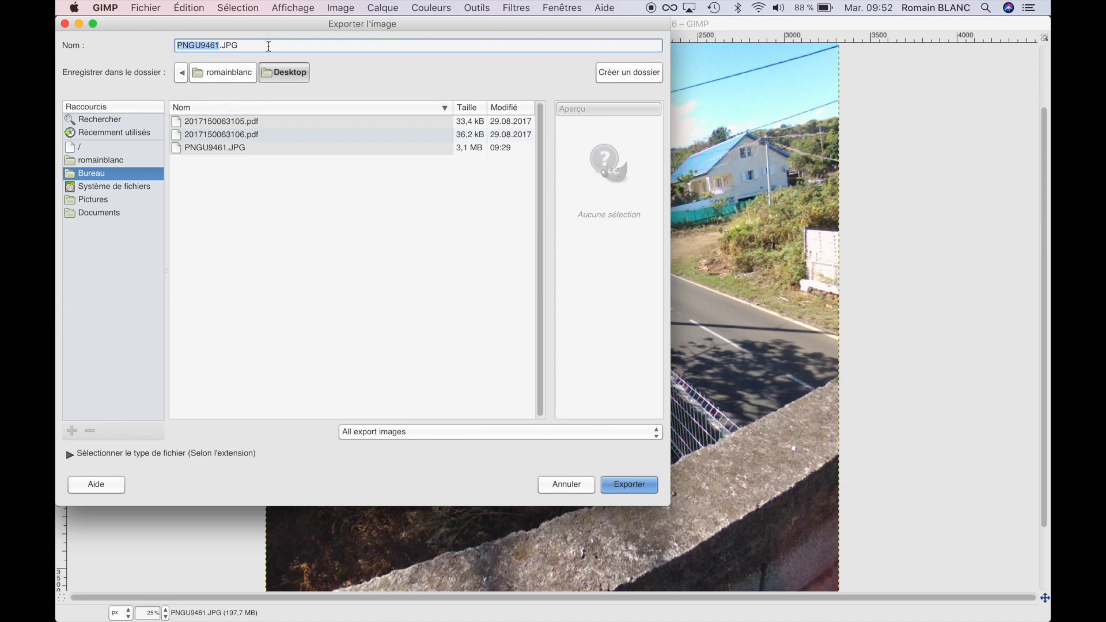
click(210, 45)
text(2)
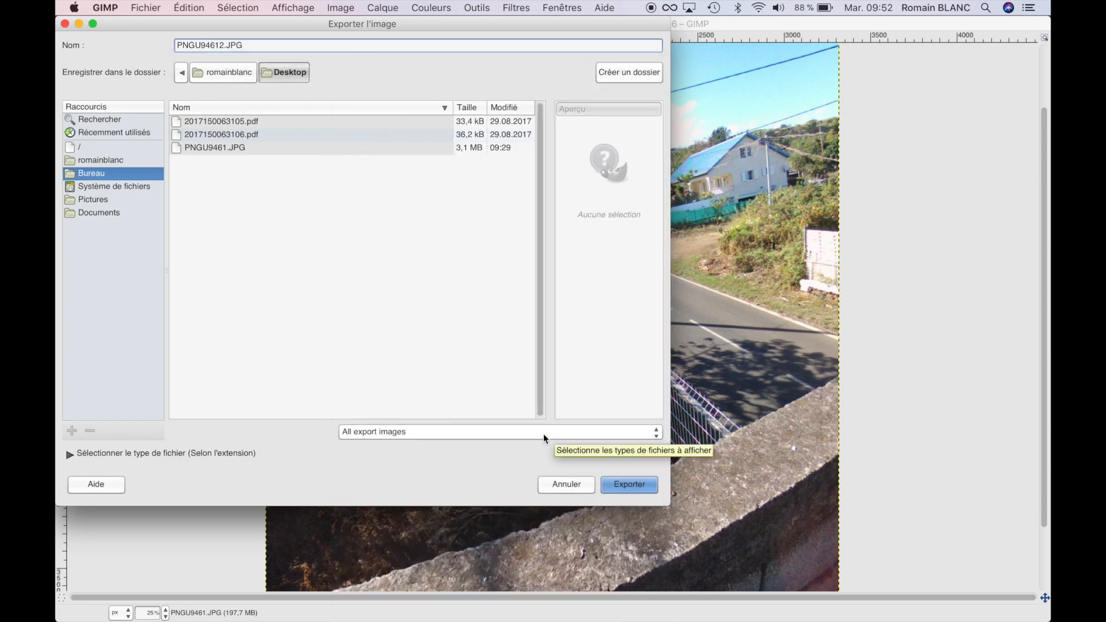
Choose the Image JPEG file type filter and export the picture as a JPEG at quality 100.
click(544, 433)
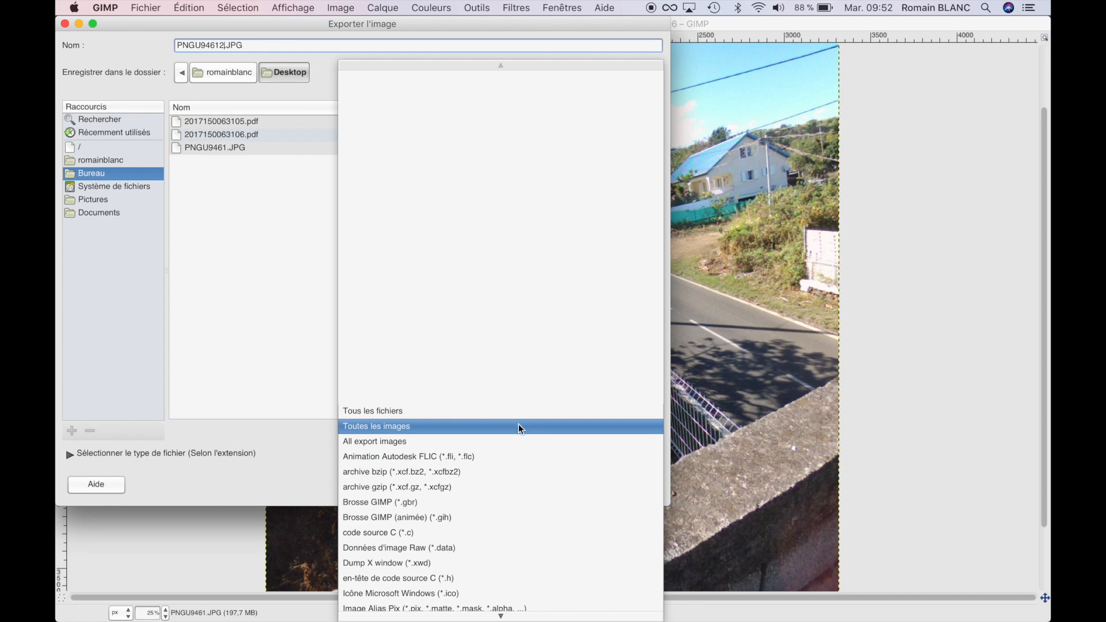
mouse_move(500, 615)
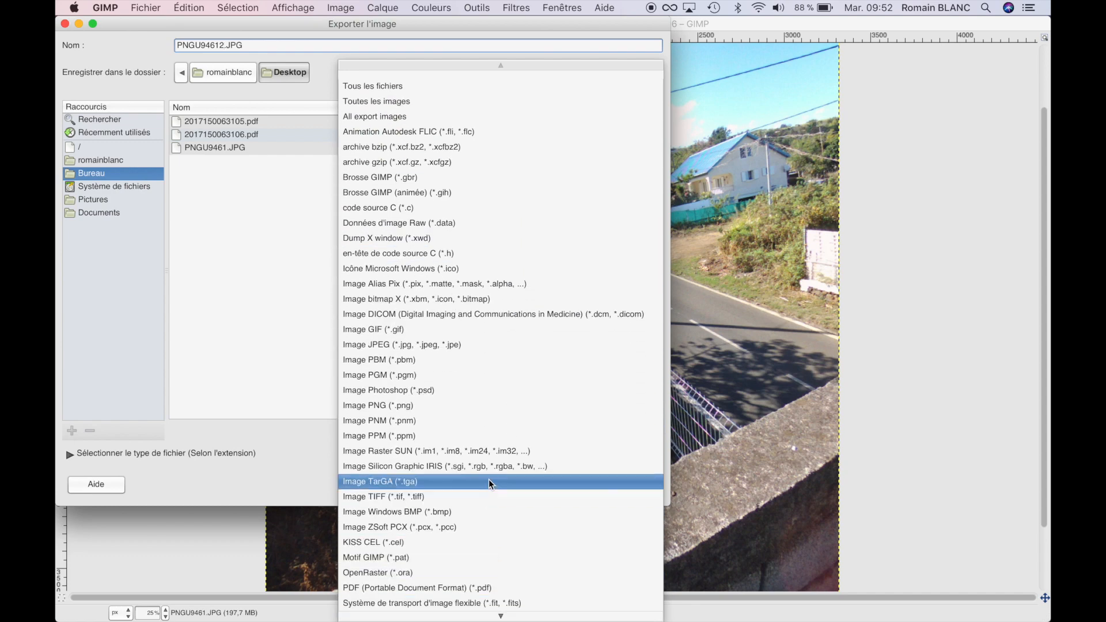
click(487, 346)
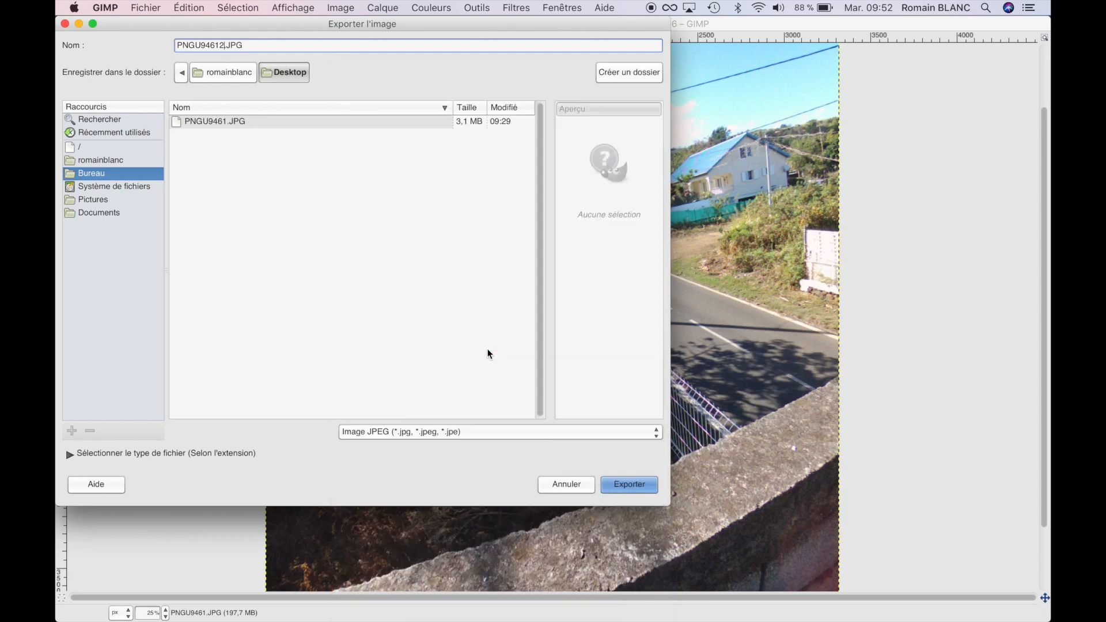
click(630, 485)
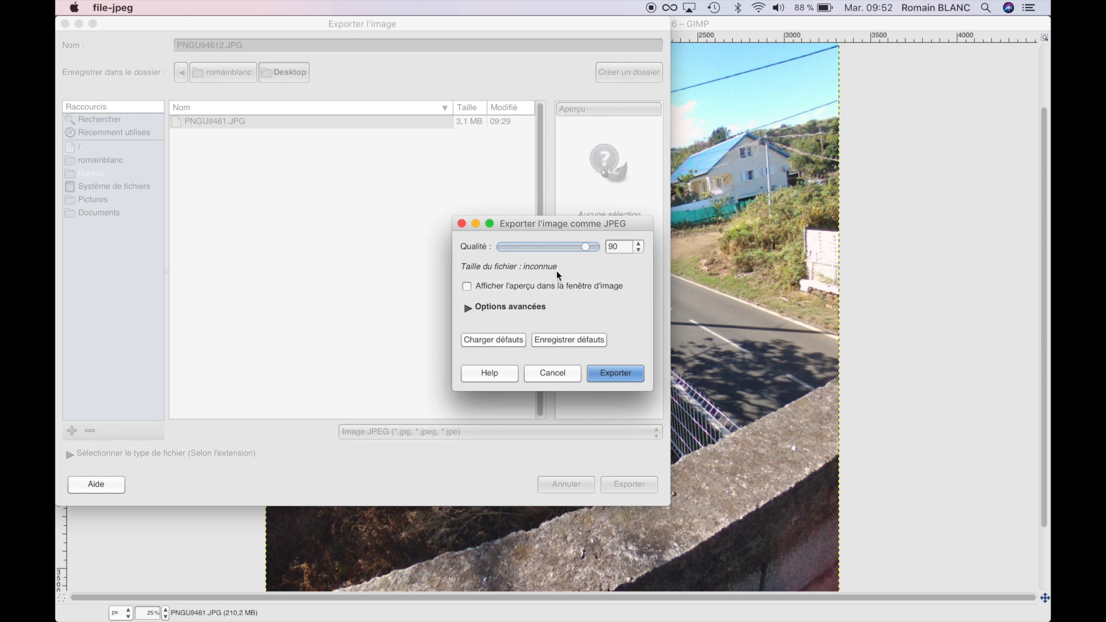
click(629, 372)
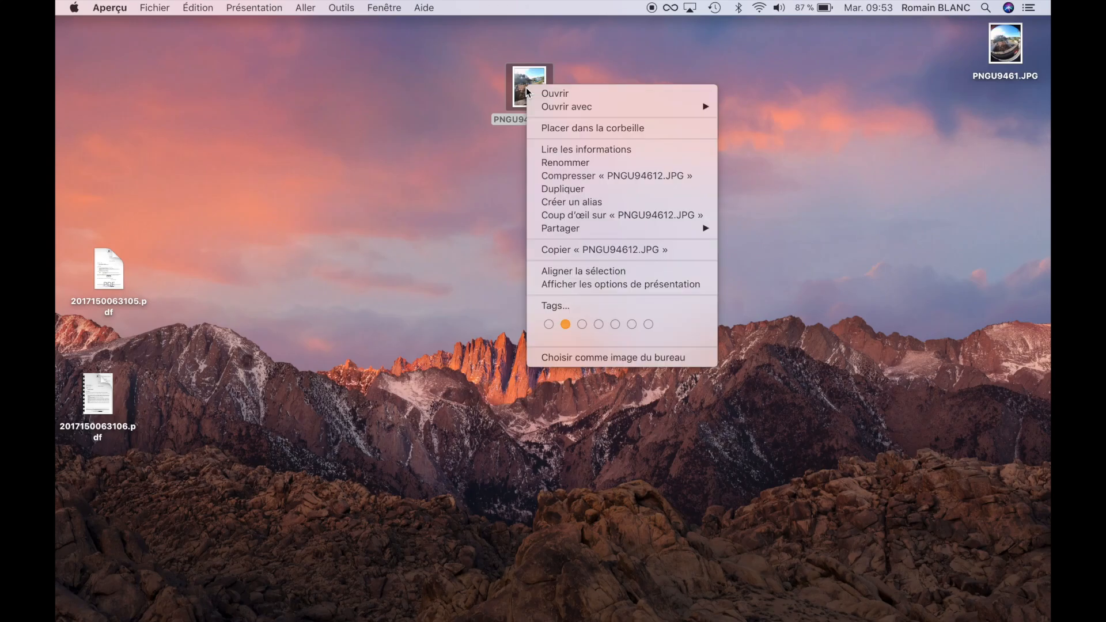
Open the exported PNGU94612.JPG in Aperçu and show its inspector to check the image size in pixels.
click(548, 92)
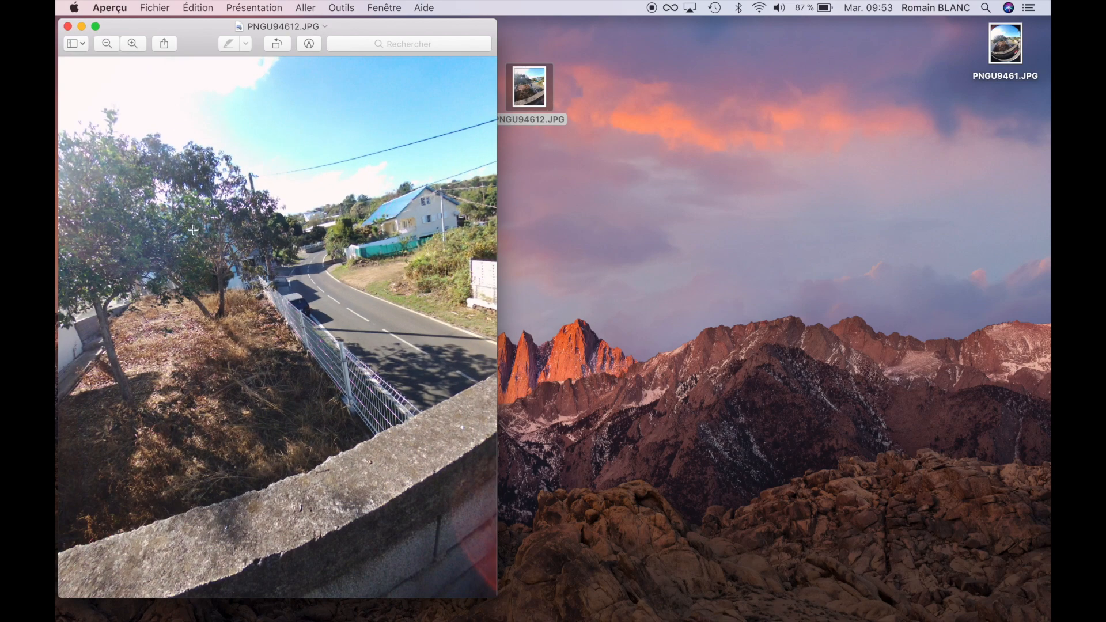
click(375, 12)
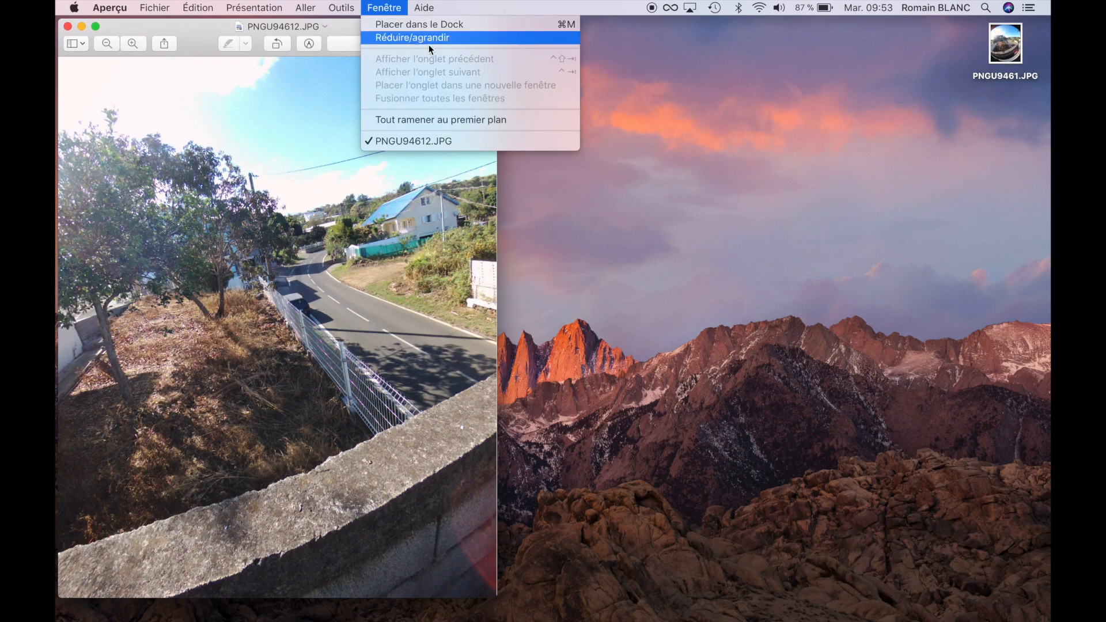
click(285, 96)
click(373, 13)
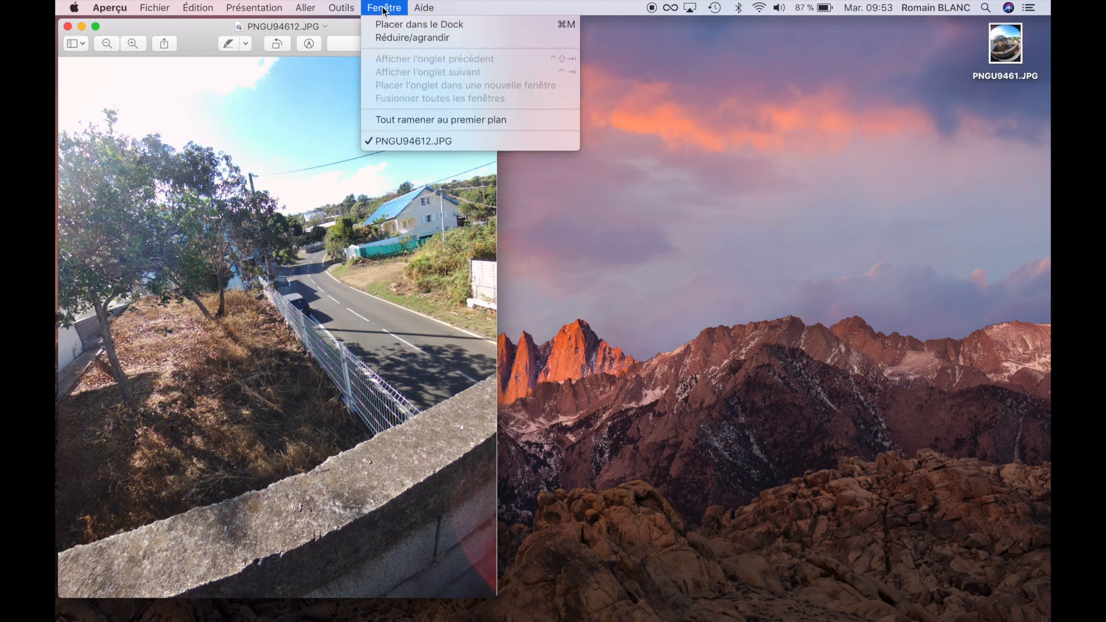
mouse_move(335, 10)
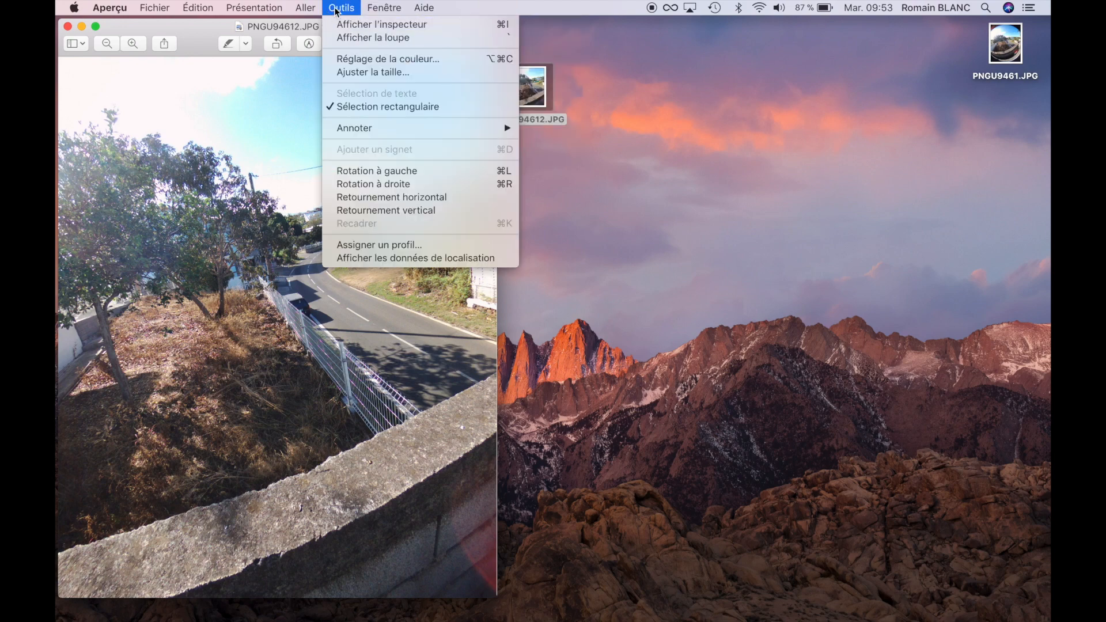
click(385, 26)
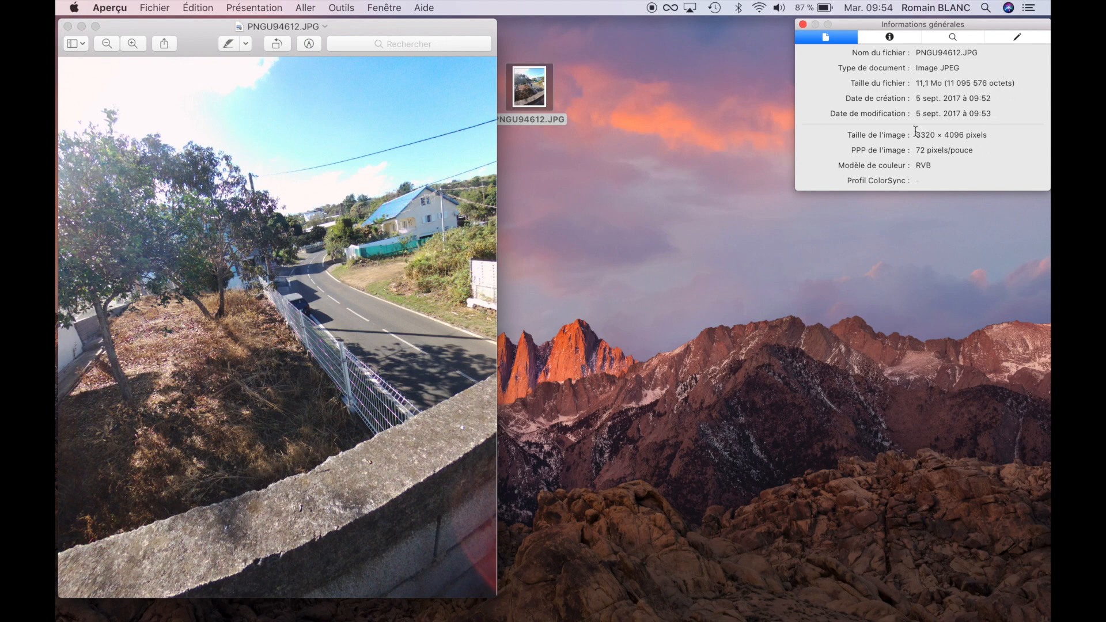
drag(914, 135, 969, 130)
Calculate 3,3 × 4 in the notification centre's calculator to estimate the photo's megapixels, and close the notification centre.
scroll(893, 206, right, 5)
scroll(893, 205, left, 5)
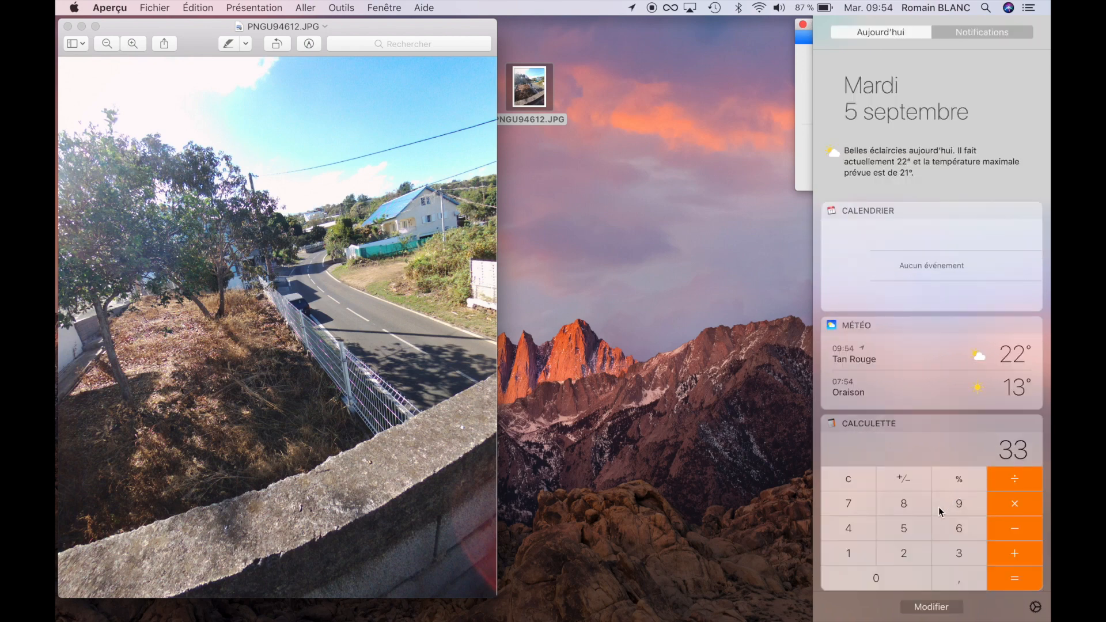
click(833, 483)
click(959, 555)
click(957, 576)
click(958, 554)
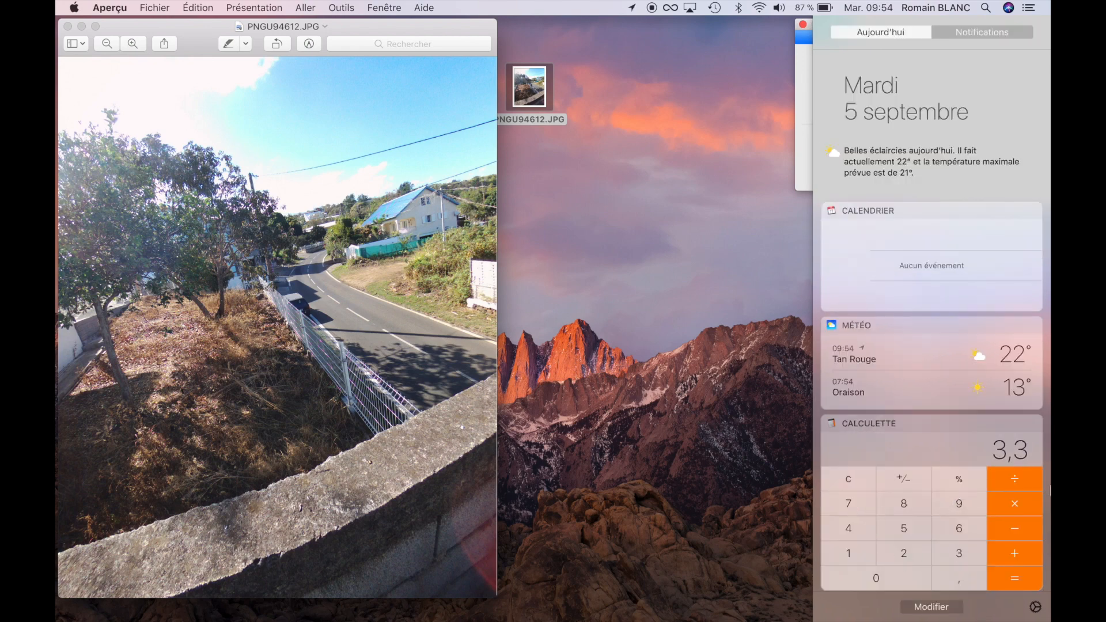
click(1020, 502)
click(850, 528)
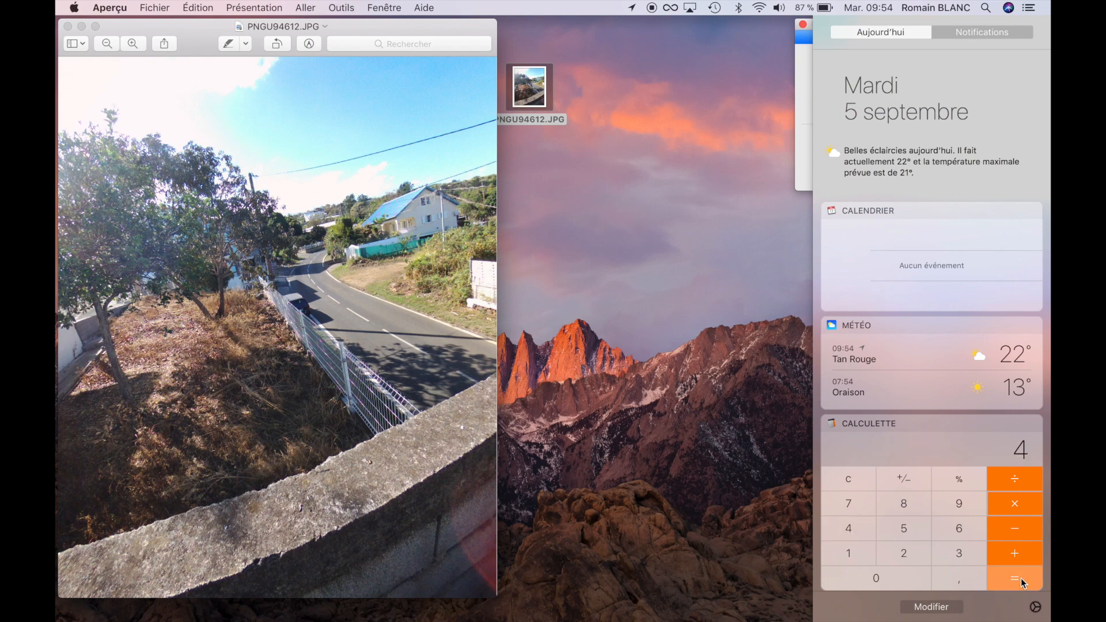
click(1021, 578)
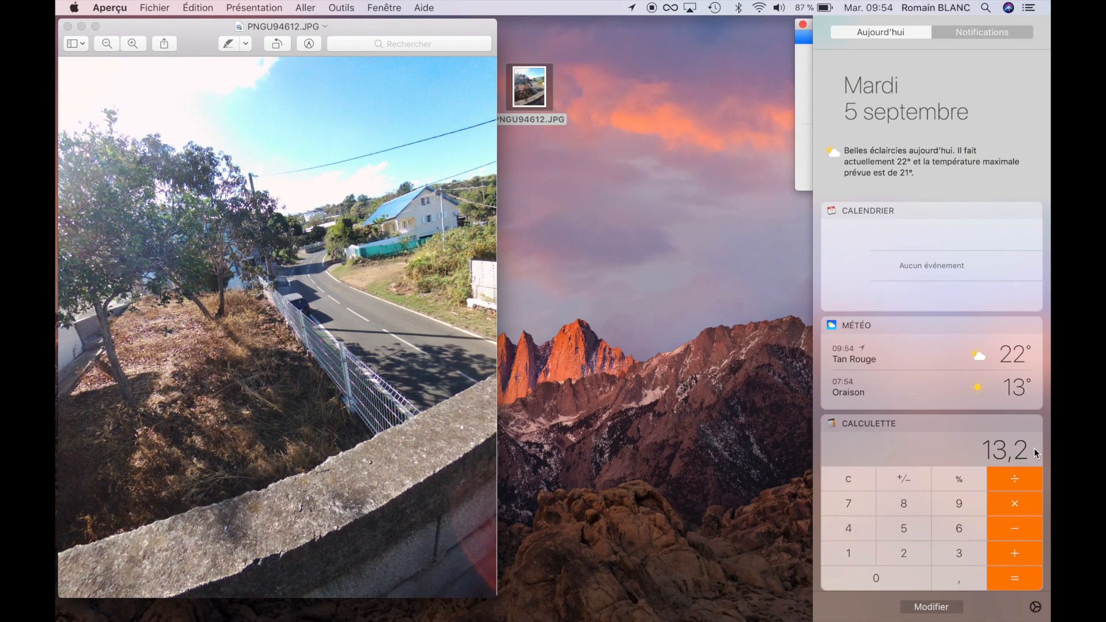
click(697, 417)
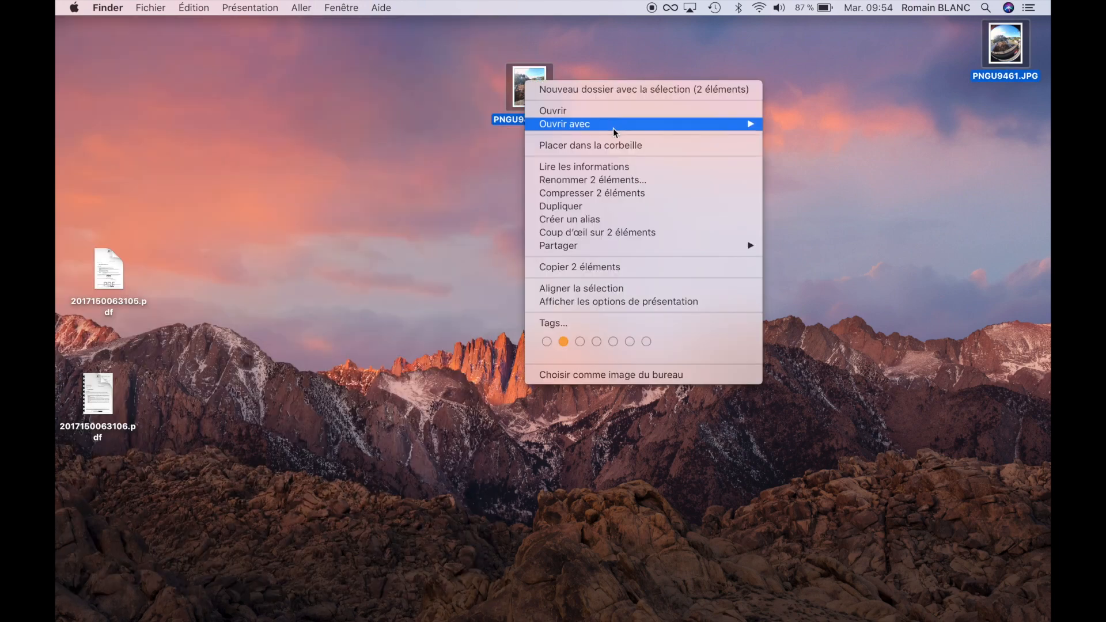
Open PNGU9461.JPG and PNGU94612.JPG together in Aperçu and place their windows side by side for comparison.
mouse_move(615, 127)
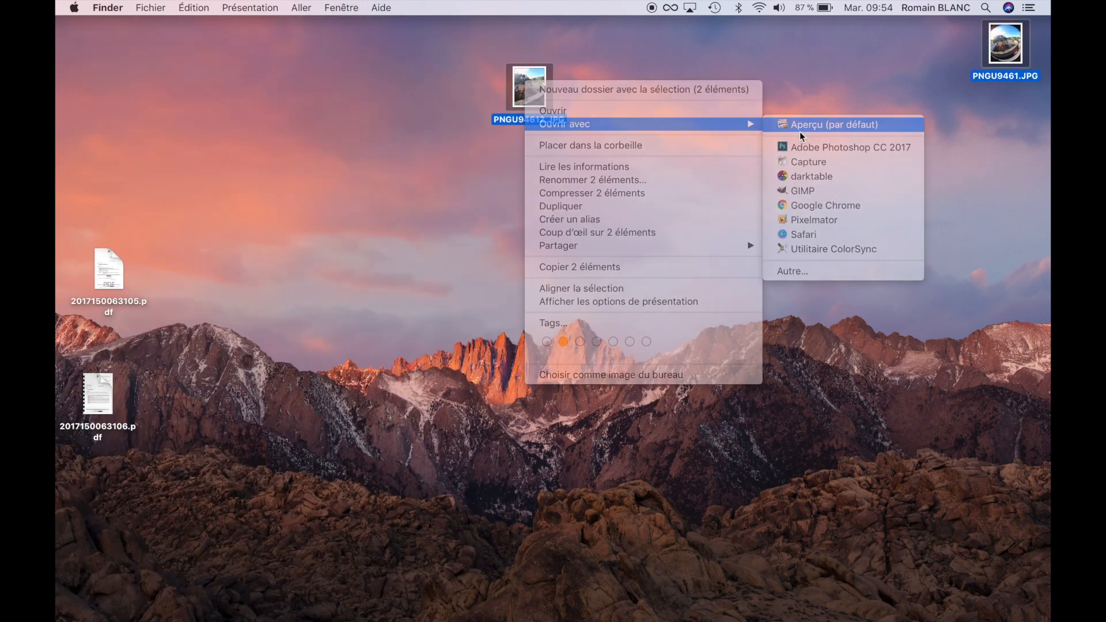
click(800, 129)
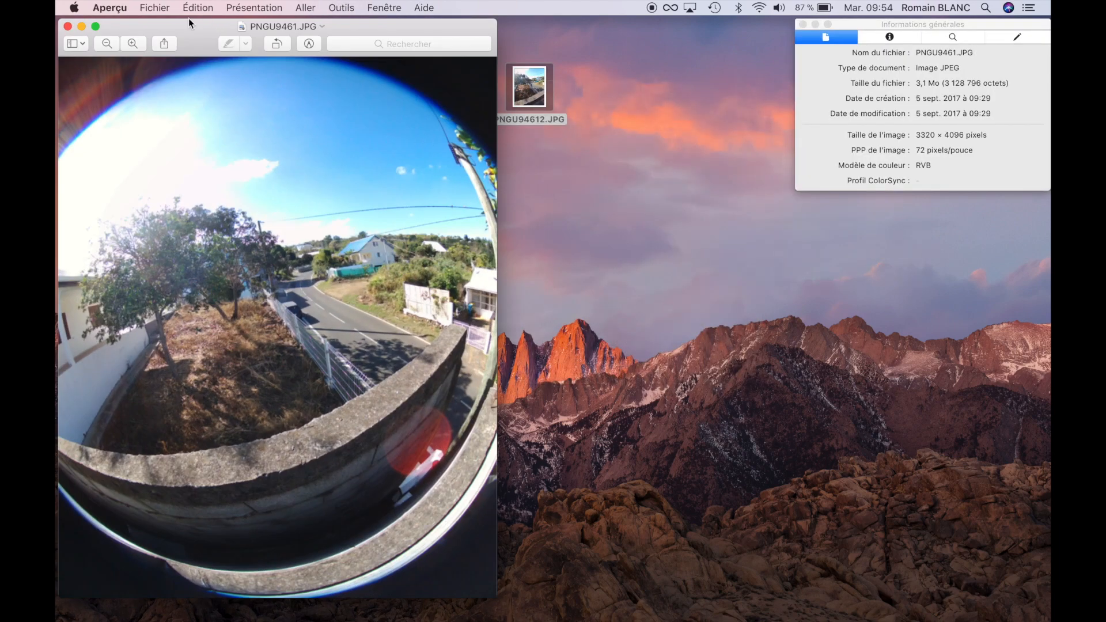
drag(188, 19, 639, 40)
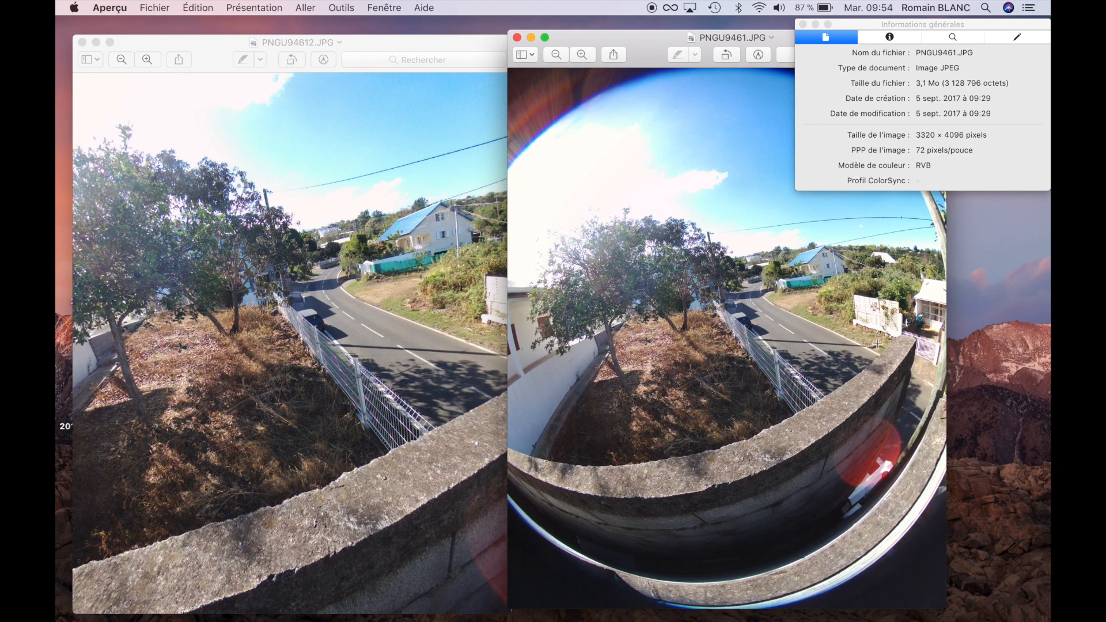